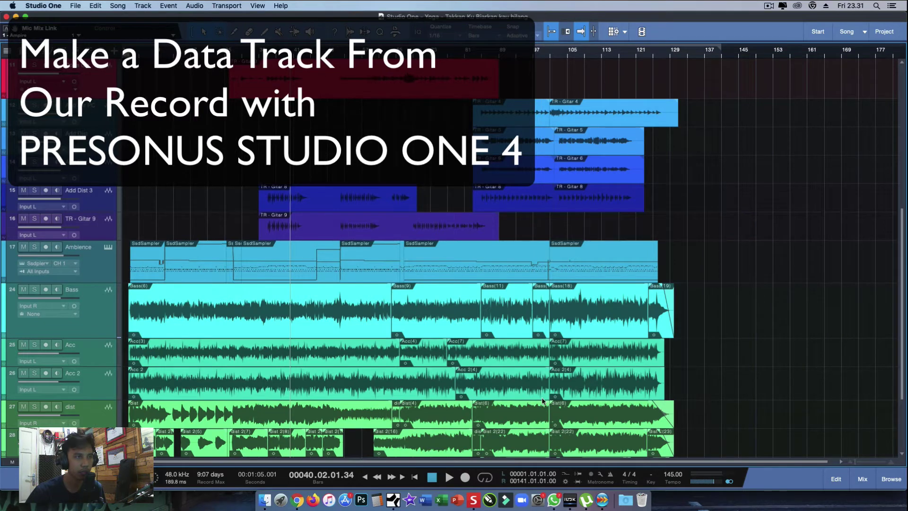
Look through the song's tracks and reduce the height of the Coda Gtr track.
scroll(543, 402, down, 3)
scroll(710, 322, up, 10)
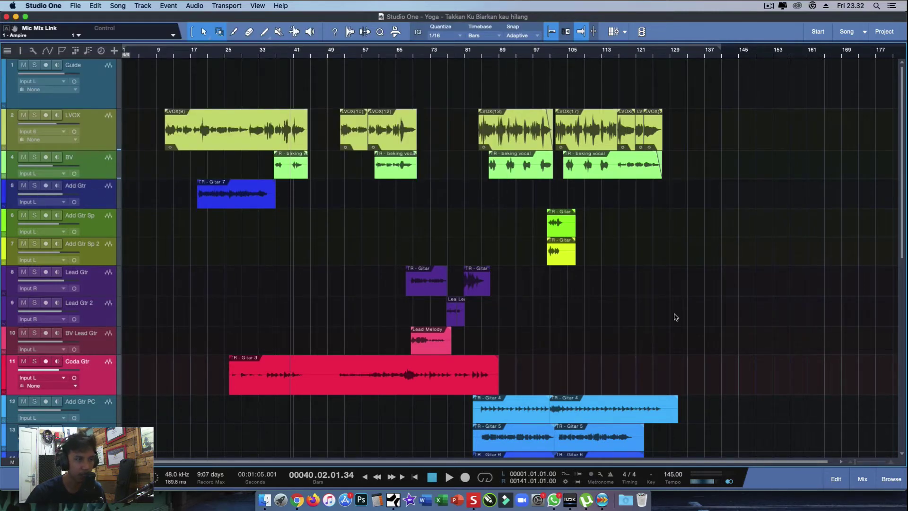
scroll(676, 317, down, 10)
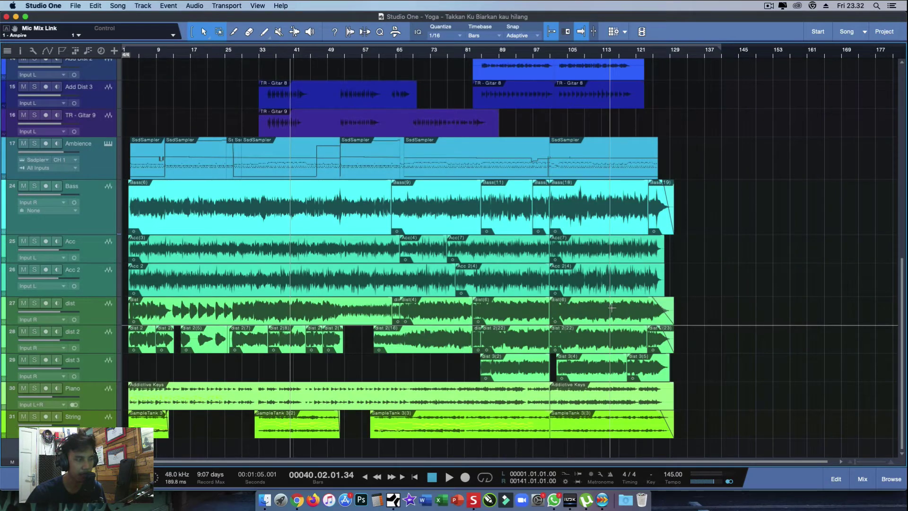
scroll(580, 354, up, 10)
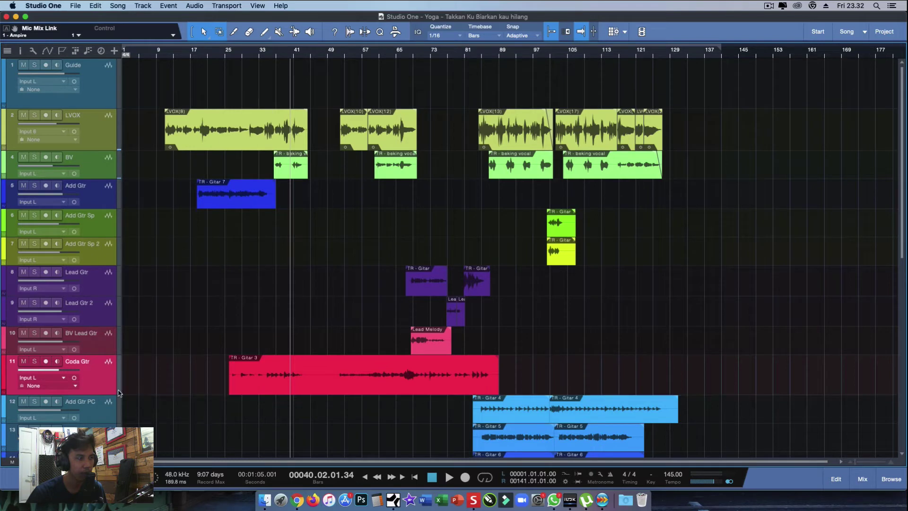
drag(105, 395, 105, 385)
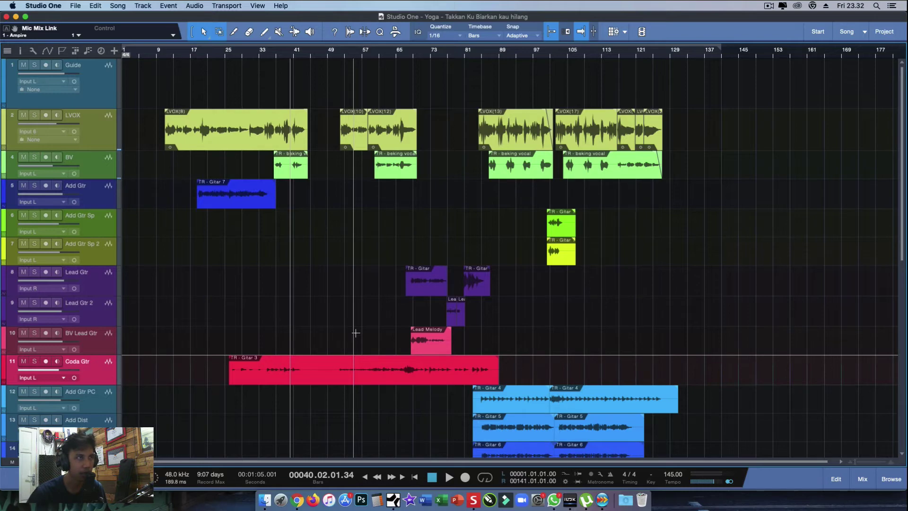
Move the playback position to the start of the song and set the loop range's end to bar 137.
scroll(356, 333, down, 10)
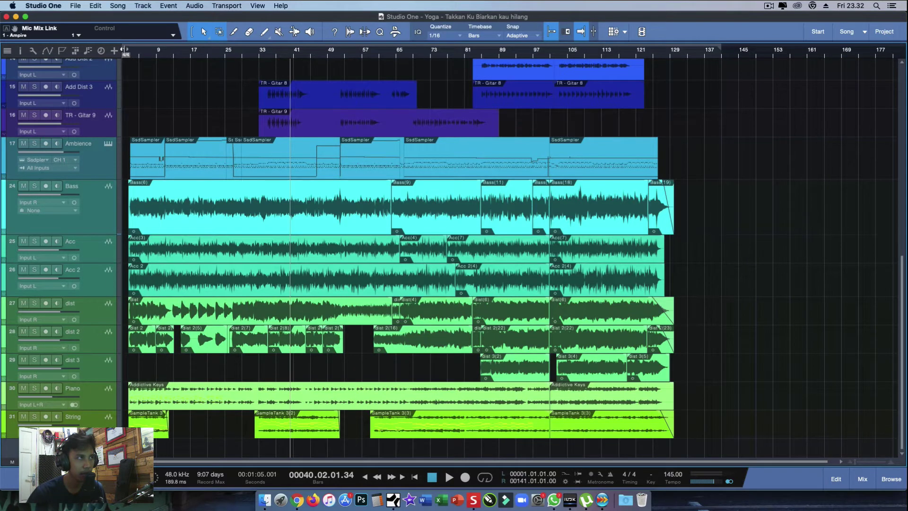
click(125, 49)
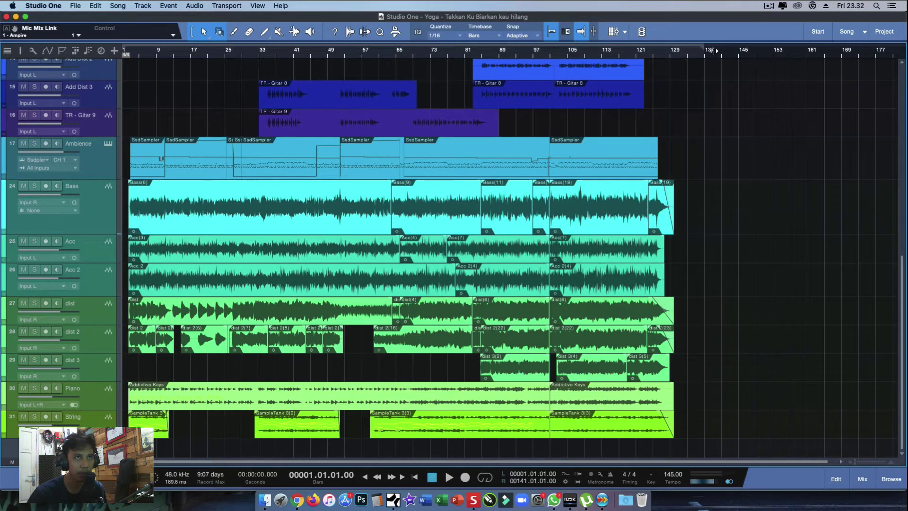
scroll(709, 250, up, 10)
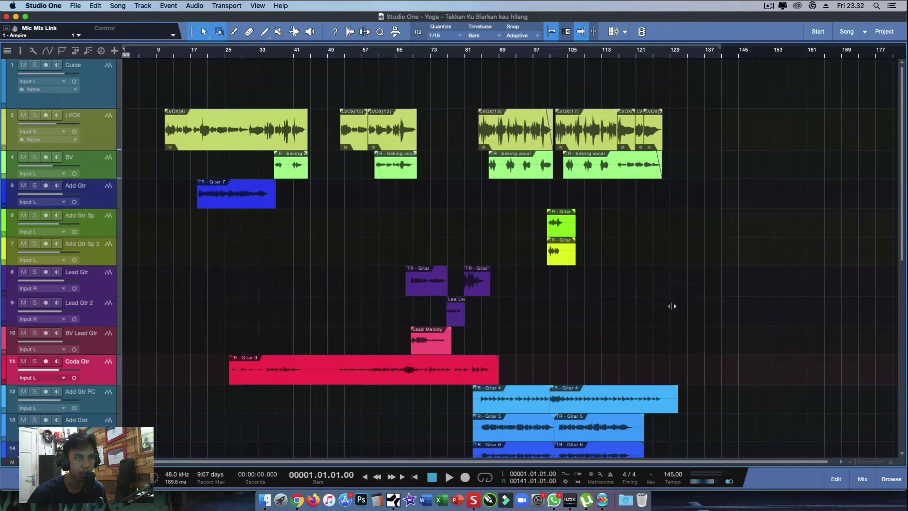
drag(721, 48, 705, 49)
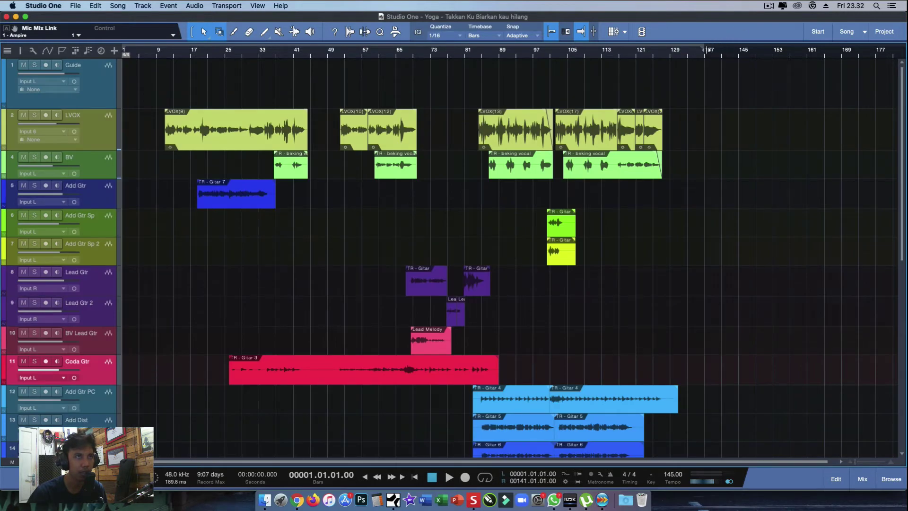
scroll(614, 208, down, 10)
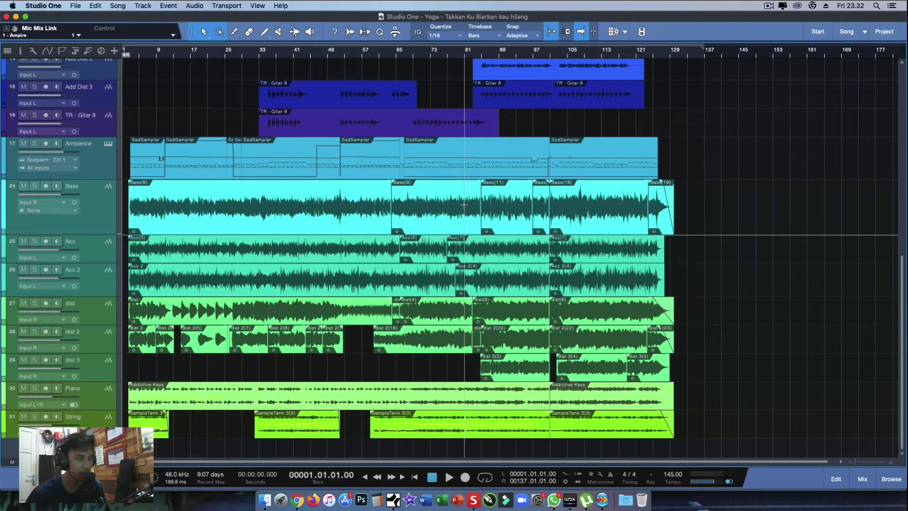
Open the mixer console and look through all channels from Guide to Main.
key(F3)
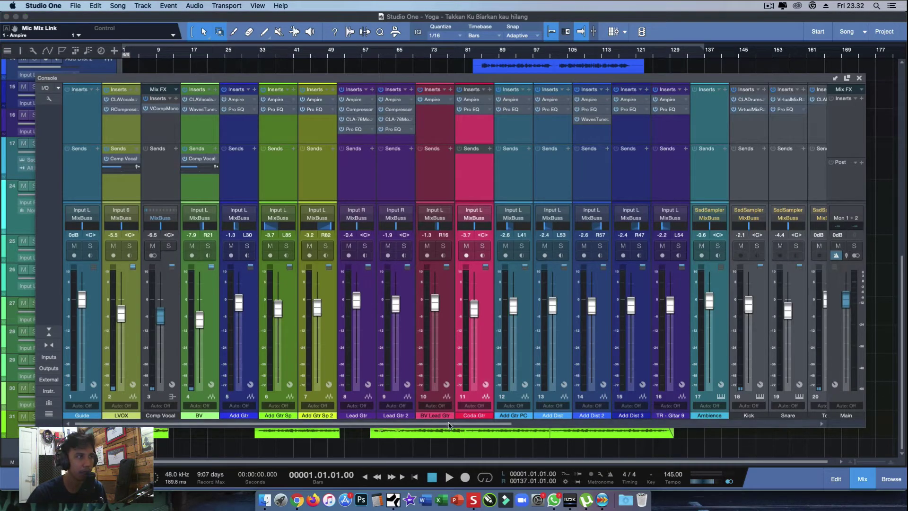
scroll(448, 426, right, 10)
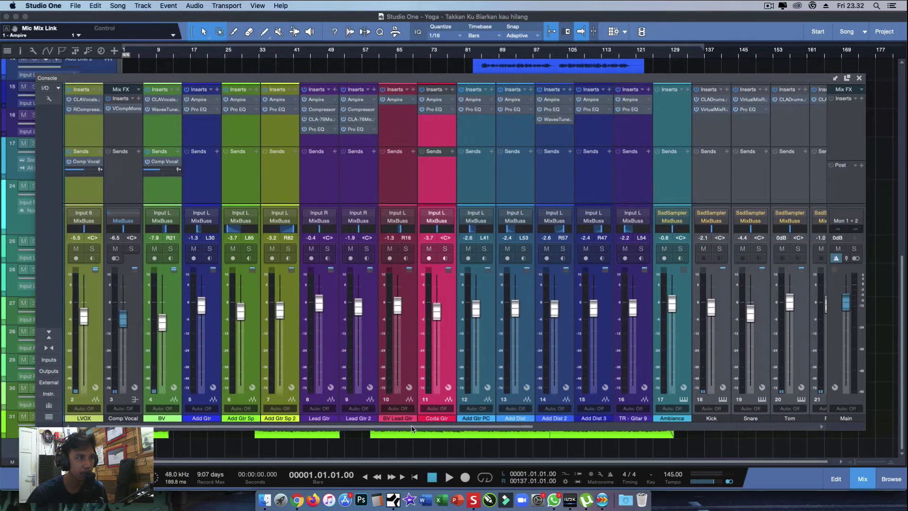
scroll(595, 415, right, 4)
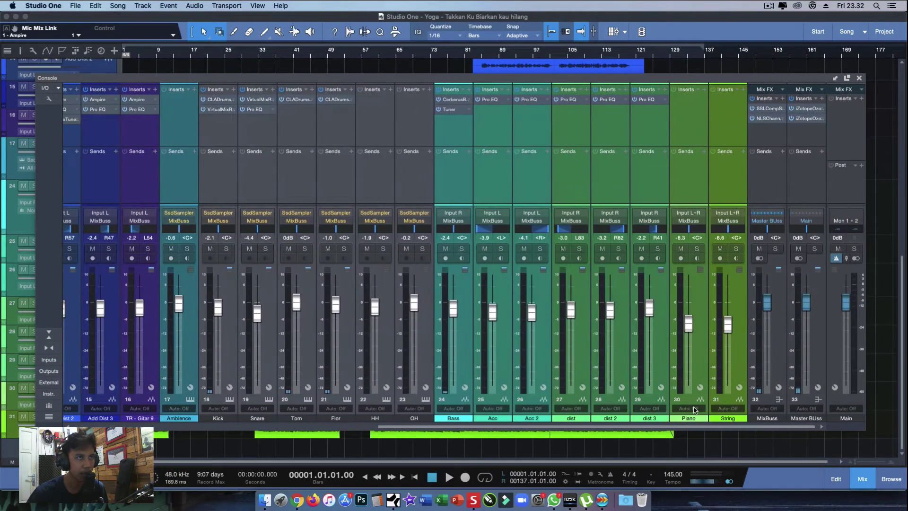
scroll(637, 411, left, 5)
scroll(671, 408, right, 6)
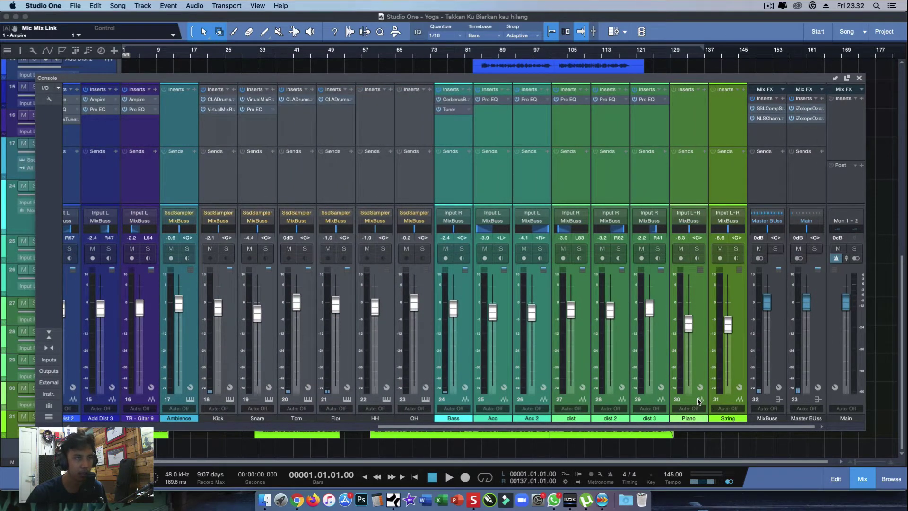
drag(677, 429, 301, 447)
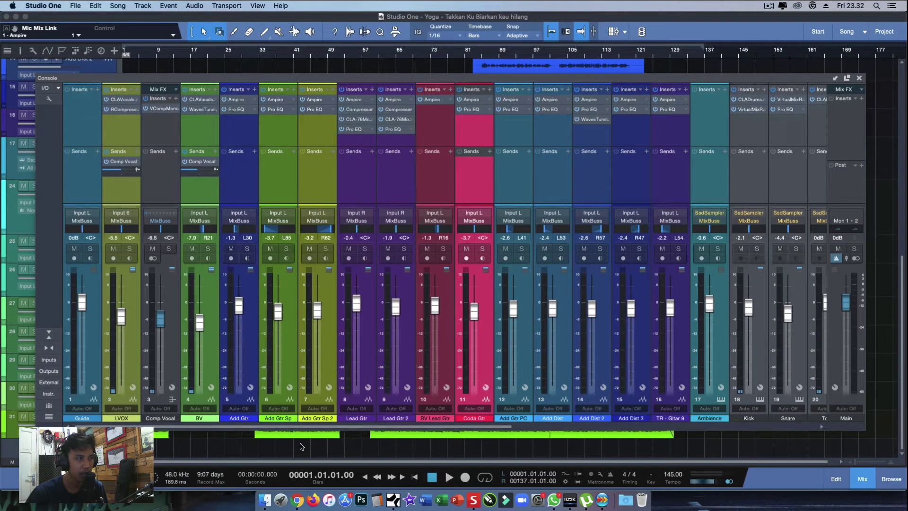
Select all channels from Guide through String in the console and bypass their insert effects, leaving MixBuss and Master BUss active.
click(95, 337)
click(134, 321)
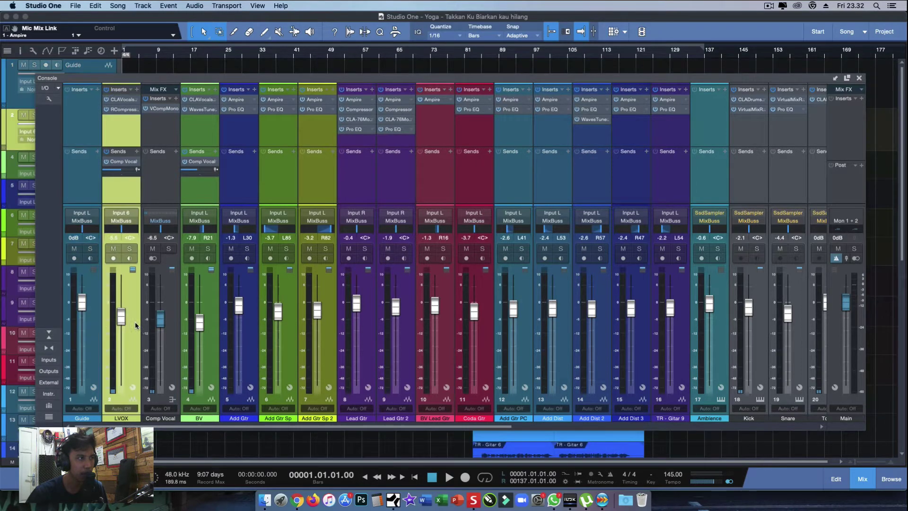
click(94, 324)
drag(218, 428, 558, 418)
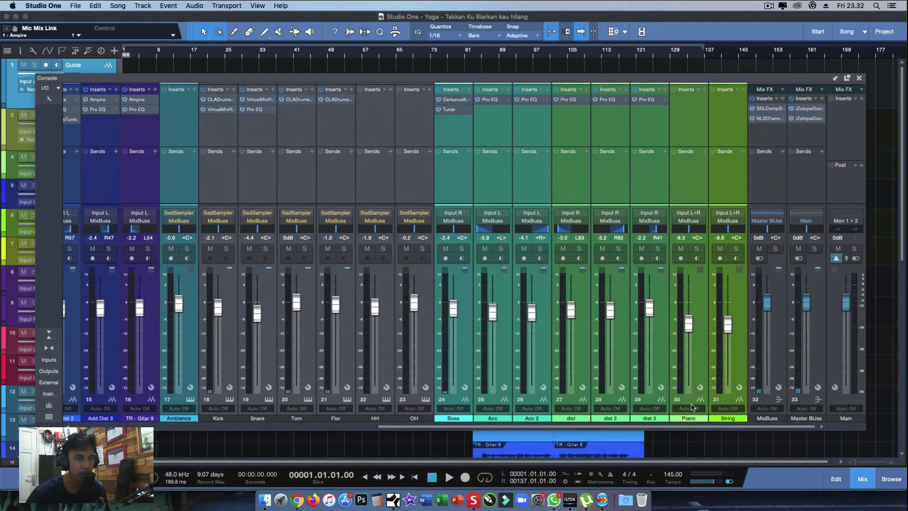
click(738, 353)
drag(693, 427, 375, 427)
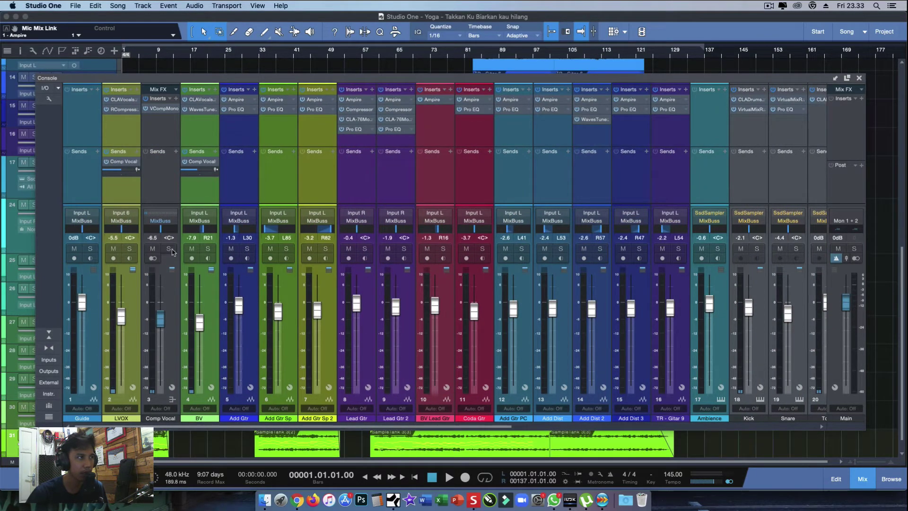
click(88, 194)
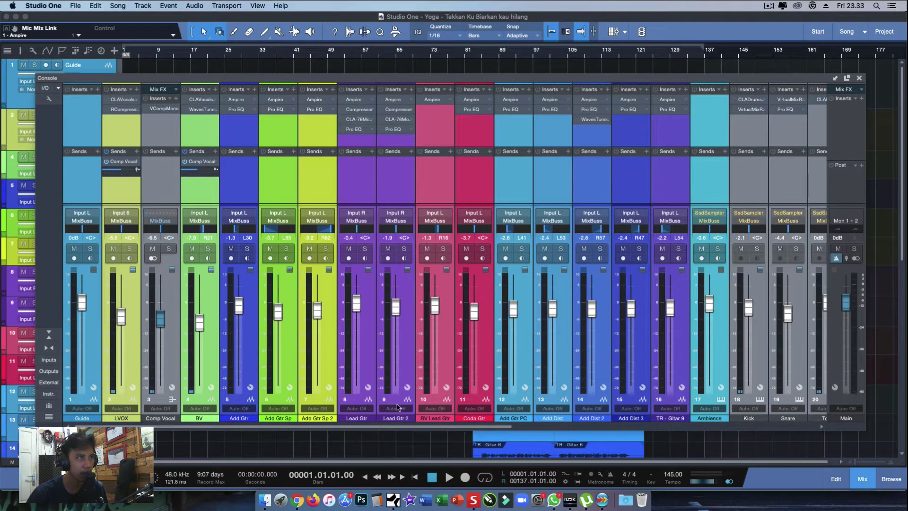
drag(387, 427, 743, 413)
click(740, 346)
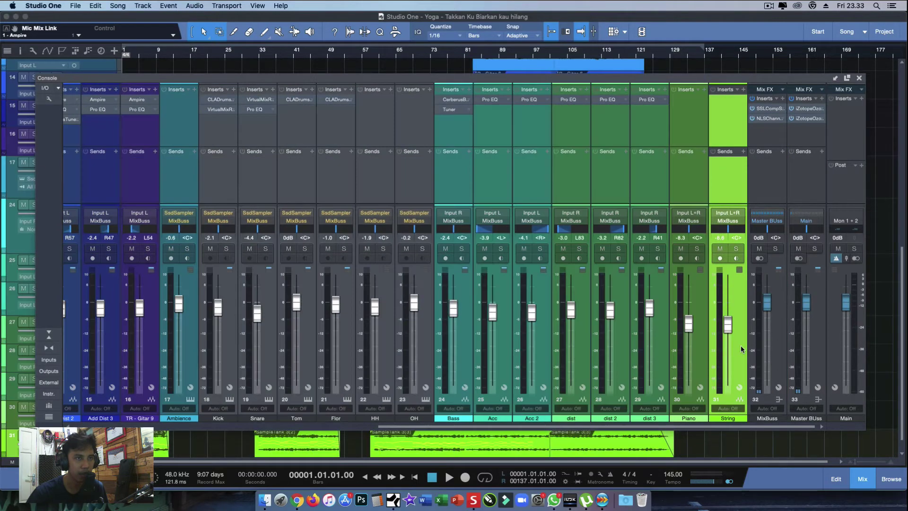
drag(662, 427, 354, 441)
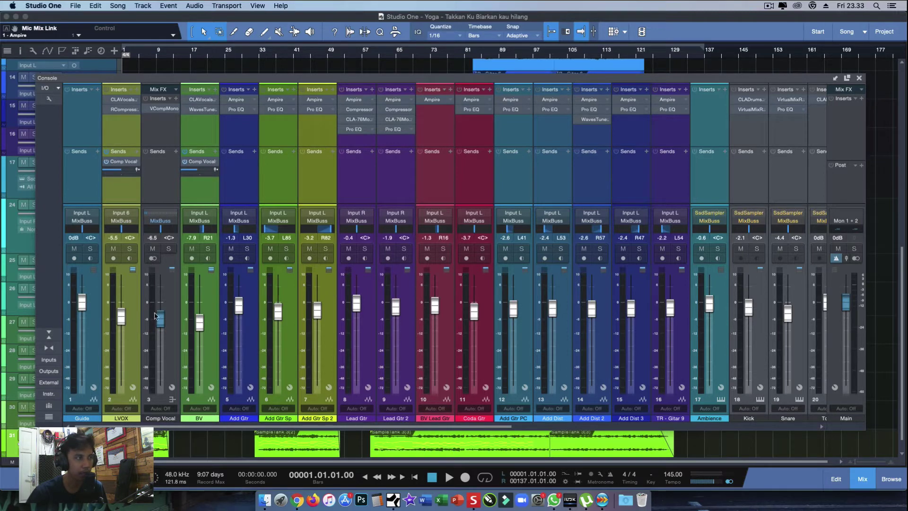
Try resetting the volume of the LVOX, Comp Vocal, BV and Add Gtr channels to 0 dB.
alt+click(113, 238)
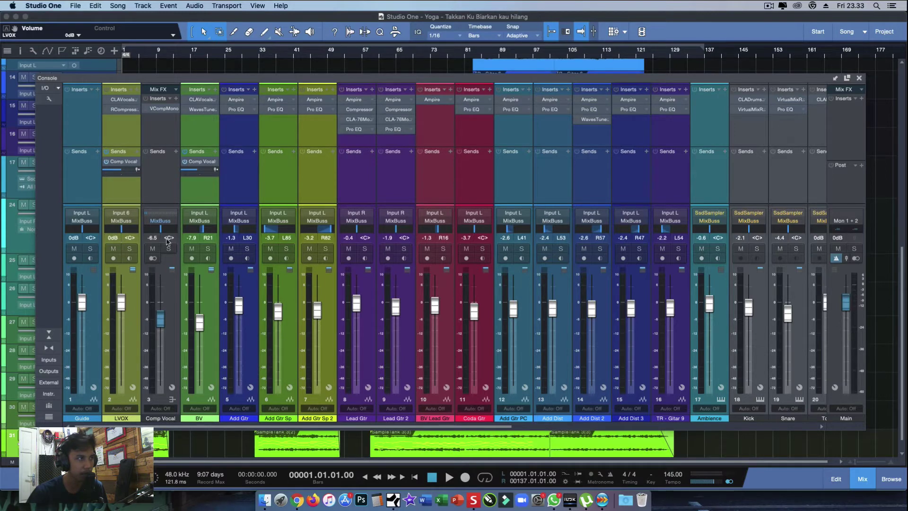
alt+click(151, 238)
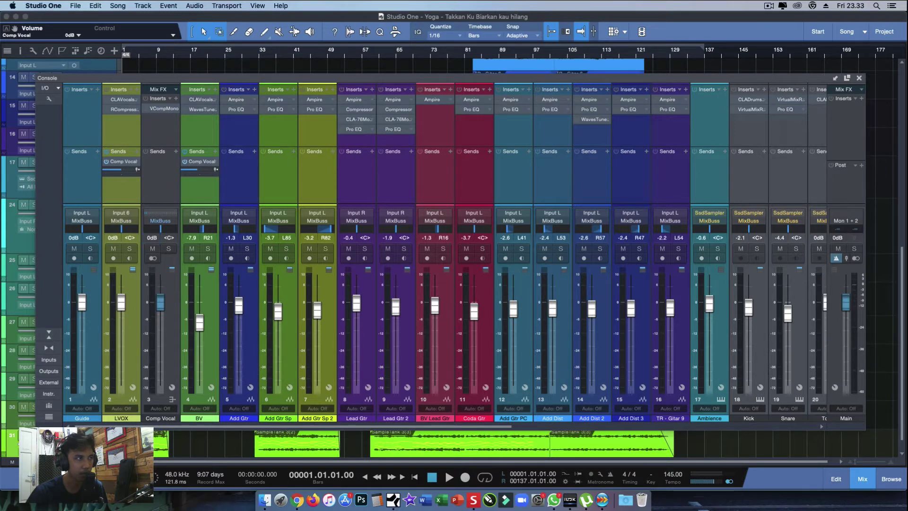
alt+click(191, 237)
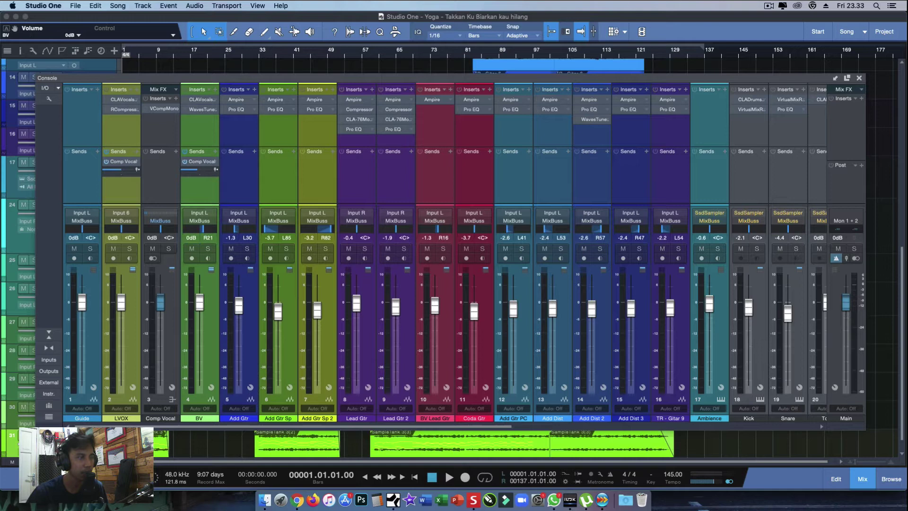
double_click(228, 238)
text(0)
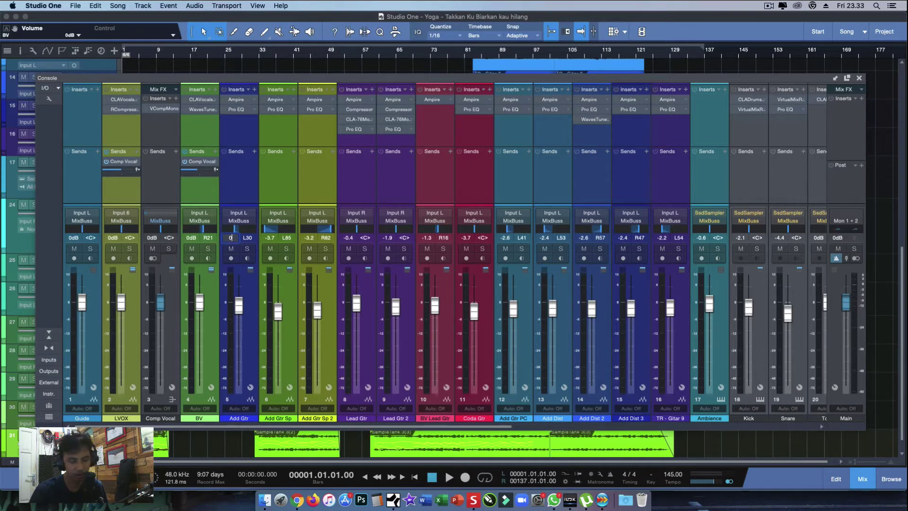
key(Return)
Undo the volume changes on the LVOX, Comp Vocal, BV and Add Gtr channels.
key(super+z)
key(super+z)
key(super+z)
key(super+z)
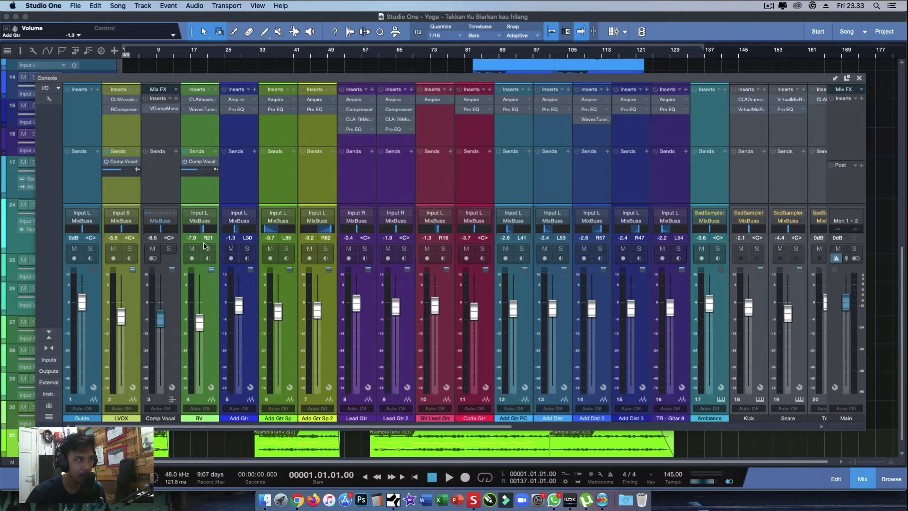
Close the mixer console and set the loop range's end to bar 133, just after the last events.
click(860, 79)
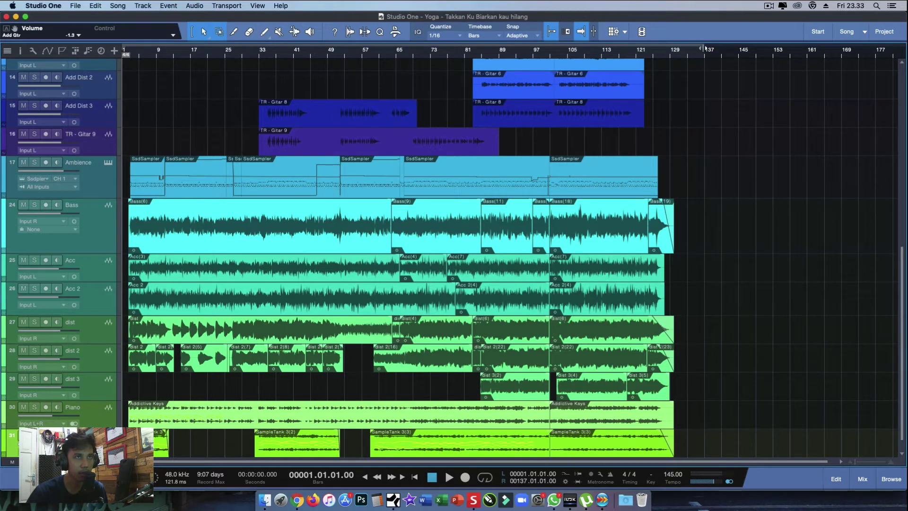
drag(704, 52, 688, 53)
scroll(688, 170, up, 10)
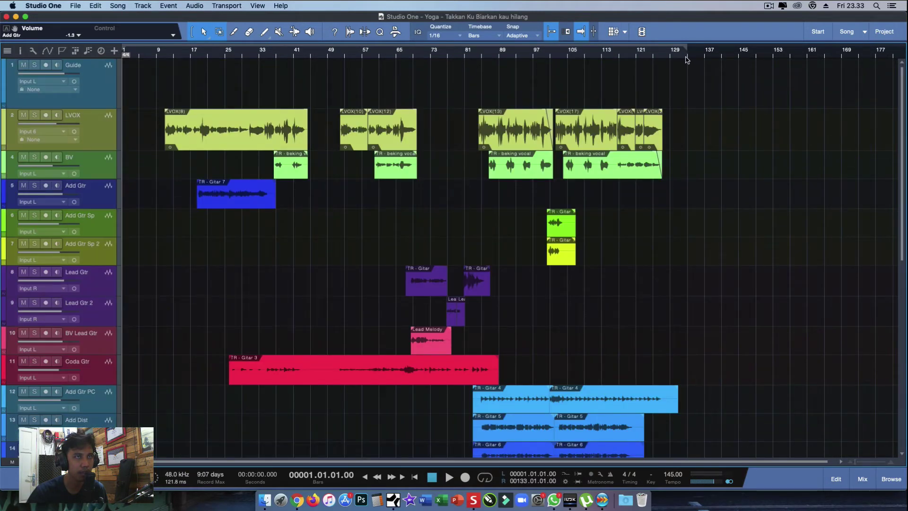
Zoom in on the timeline, check the arrangement from end to start, and reduce the LVOX track's height.
drag(860, 462, 853, 466)
drag(392, 462, 772, 463)
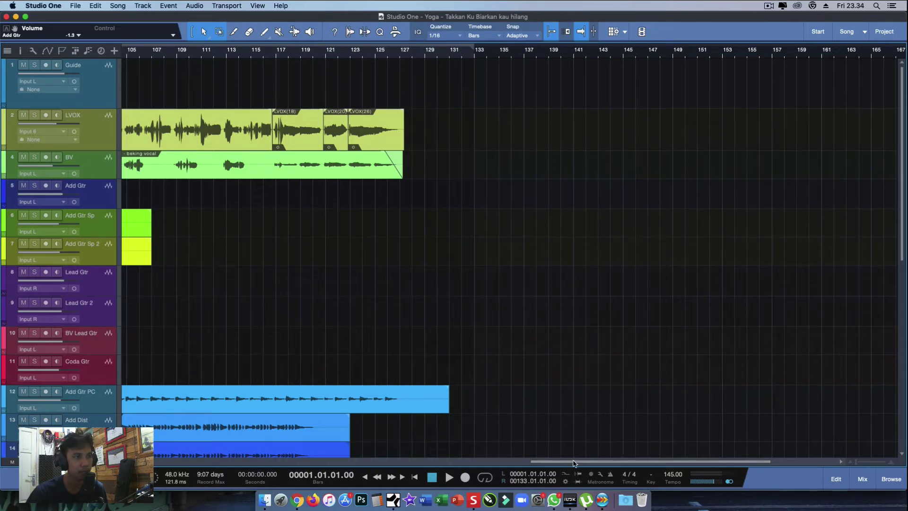
drag(574, 461, 250, 457)
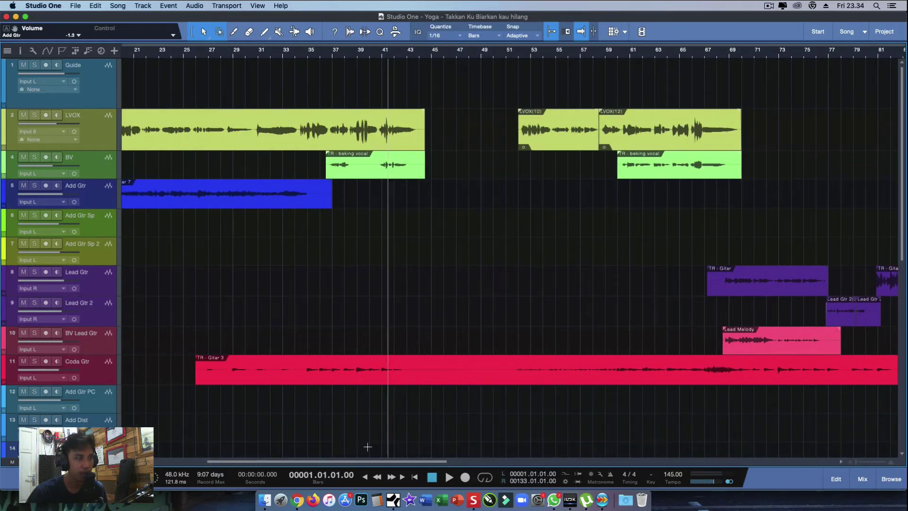
scroll(331, 379, left, 10)
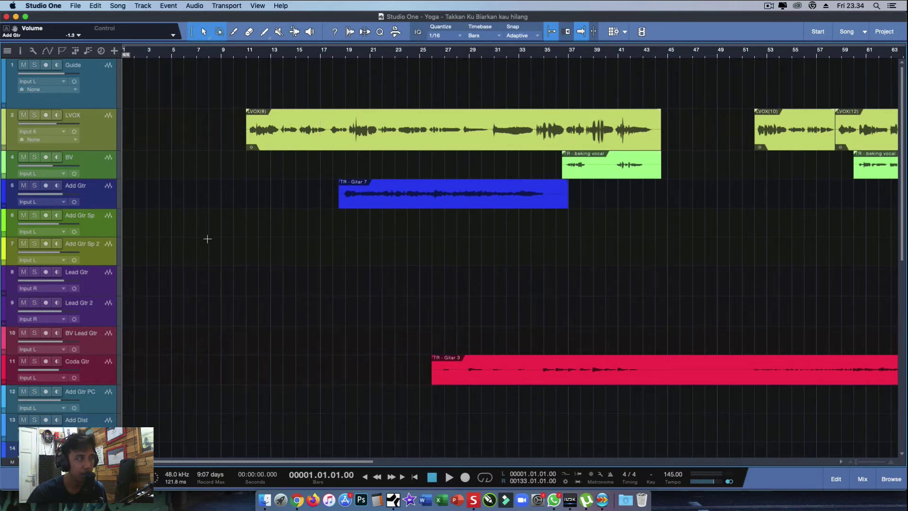
drag(101, 152, 102, 139)
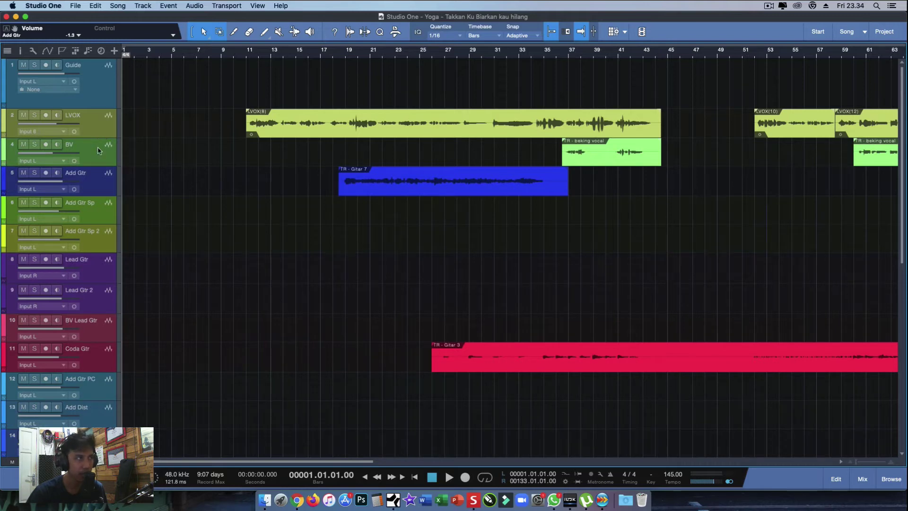
Start a stems export of the song and set the filename prefix to TR.
click(117, 5)
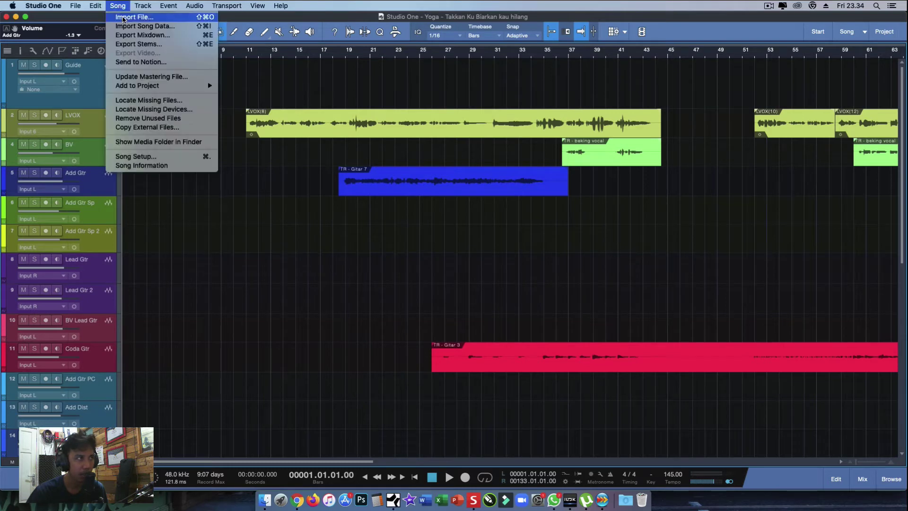
click(161, 45)
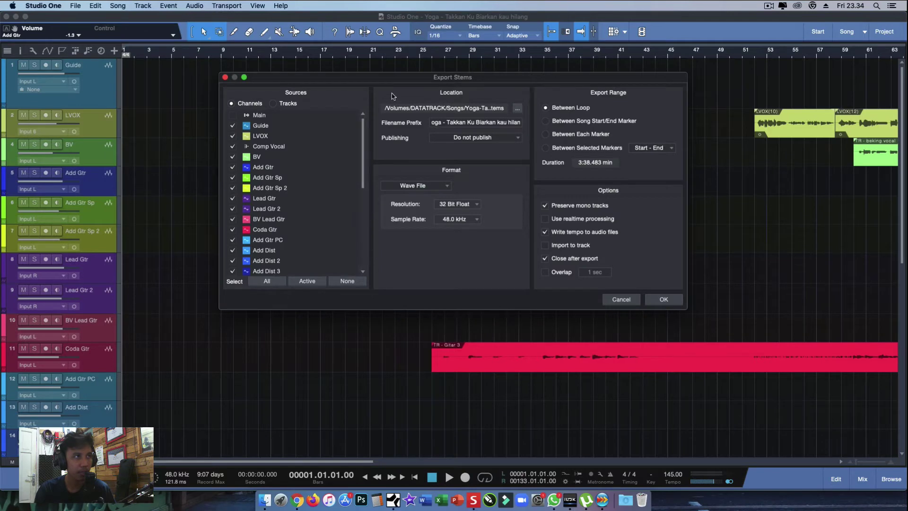
mouse_move(361, 137)
mouse_down()
mouse_move(366, 215)
mouse_move(356, 127)
mouse_up()
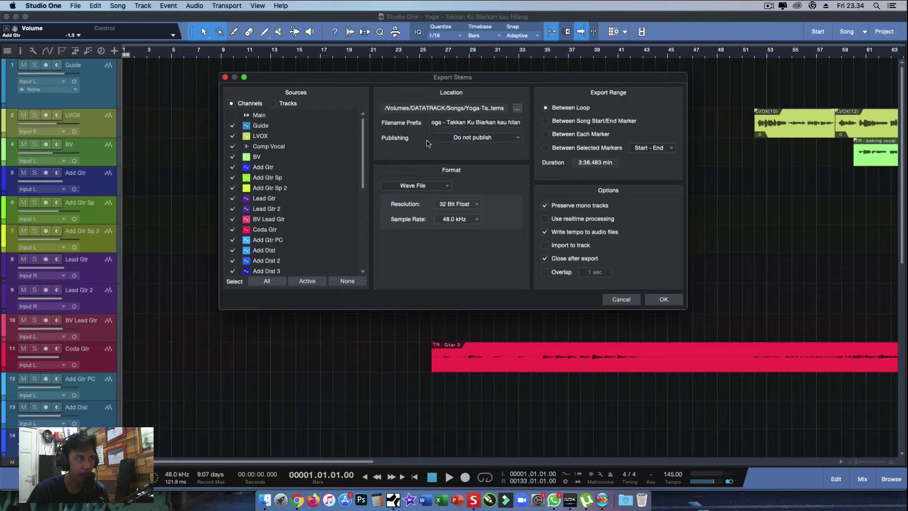
click(465, 123)
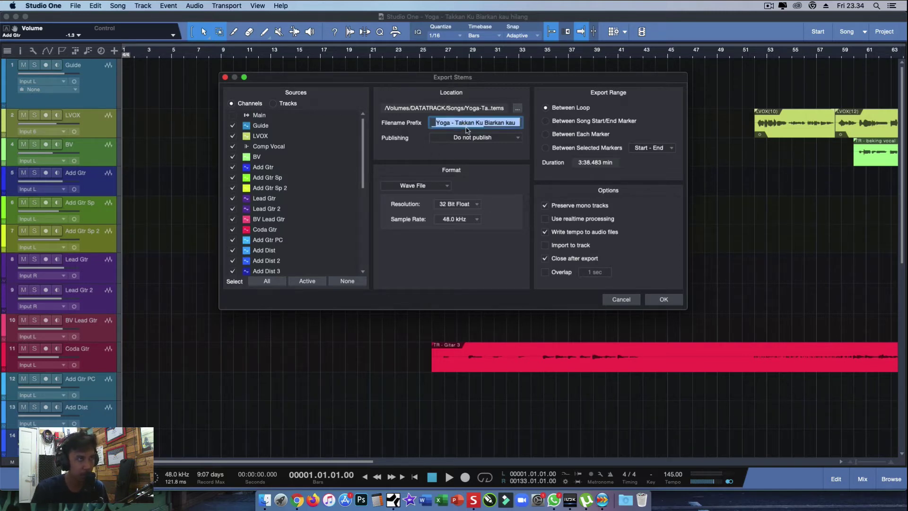
text(TR)
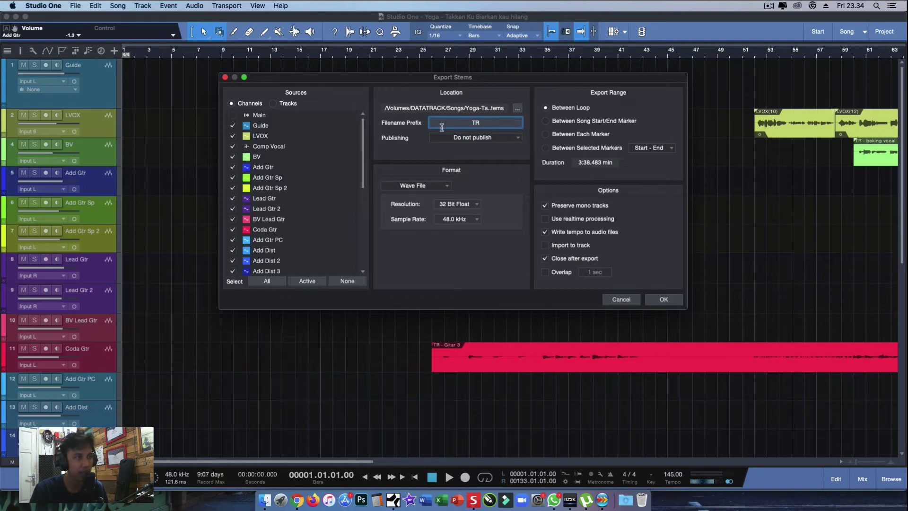
Exclude the Comp Vocal channel from the exported sources and check the rest of the channel list.
click(255, 147)
scroll(255, 147, down, 3)
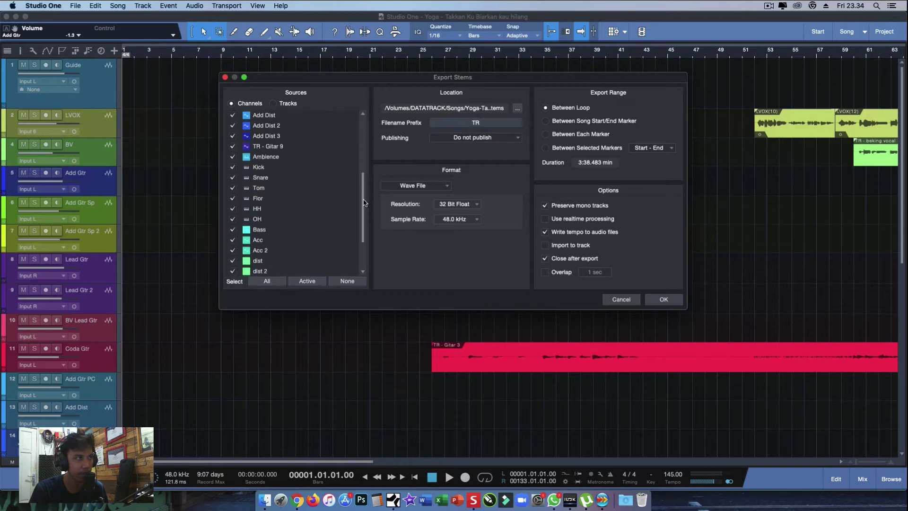
scroll(255, 148, up, 3)
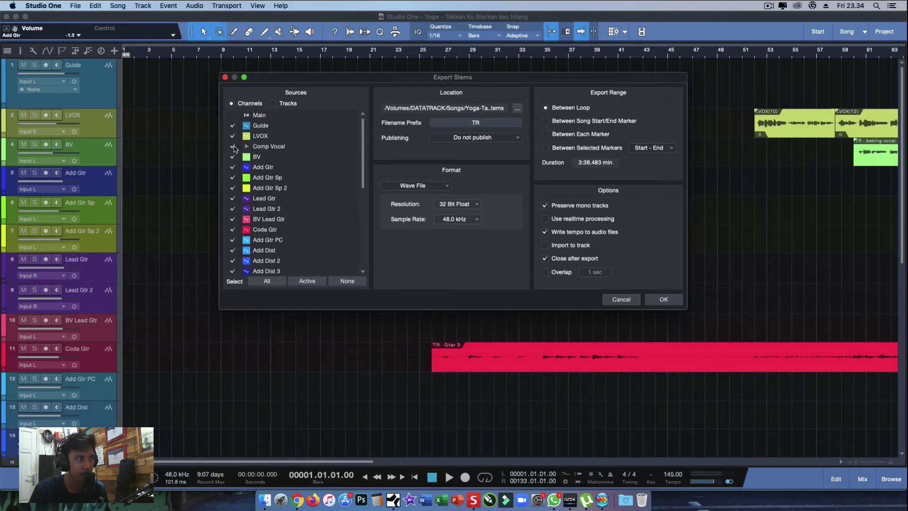
click(263, 148)
drag(359, 142, 361, 219)
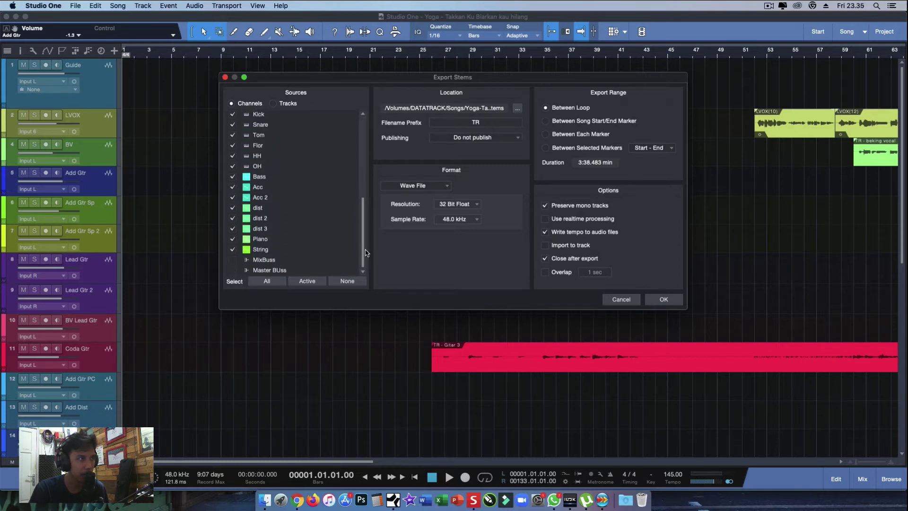
drag(364, 252, 361, 165)
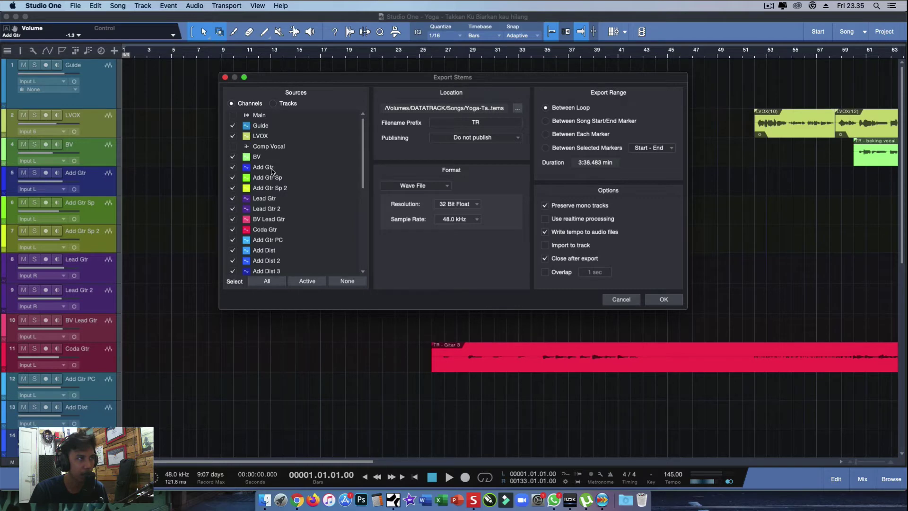
drag(359, 144, 365, 228)
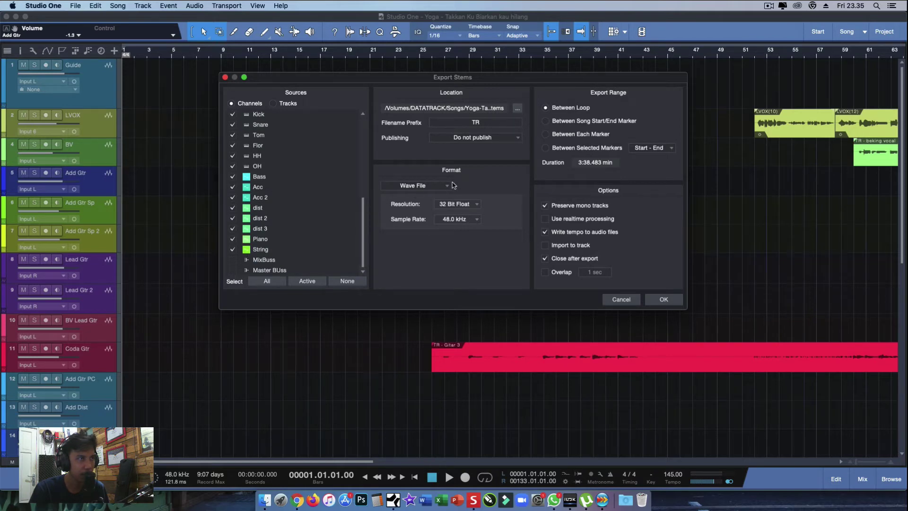
Set the exported wave files to 24 Bit resolution and a 44.1 kHz sample rate.
click(454, 206)
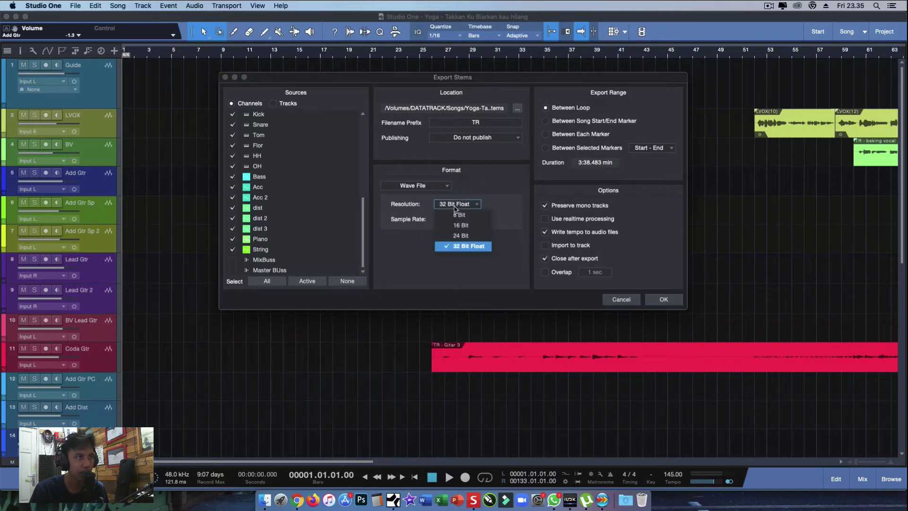
click(456, 226)
click(461, 220)
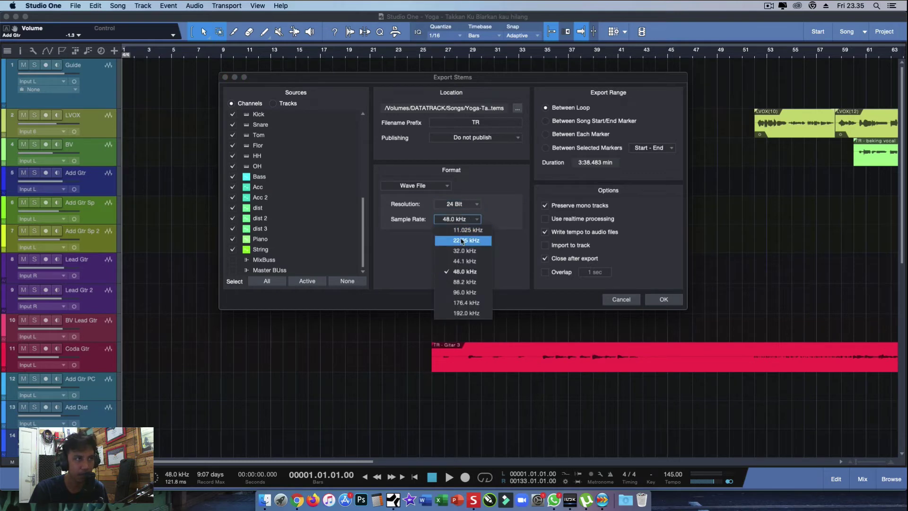
click(465, 261)
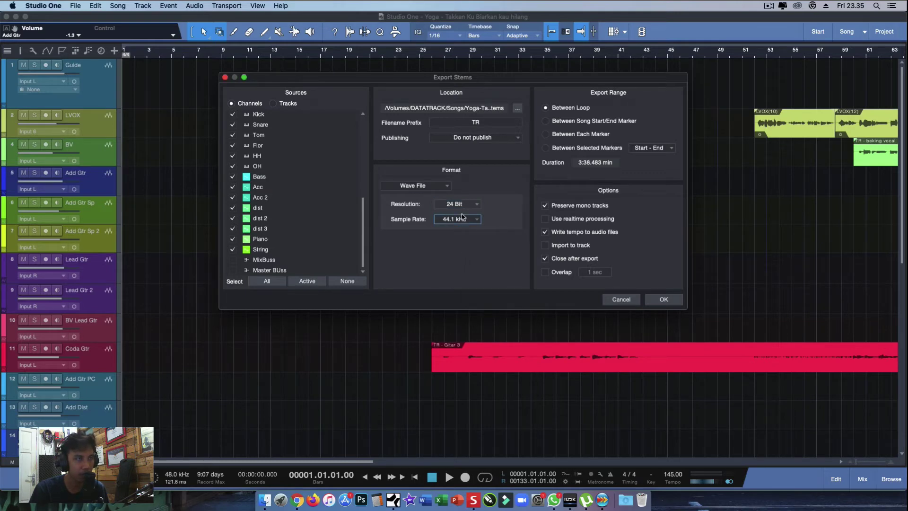
Try 32 Bit Float resolution and a 48.0 kHz sample rate, and return to 24 Bit and 44.1 kHz.
click(457, 203)
click(451, 239)
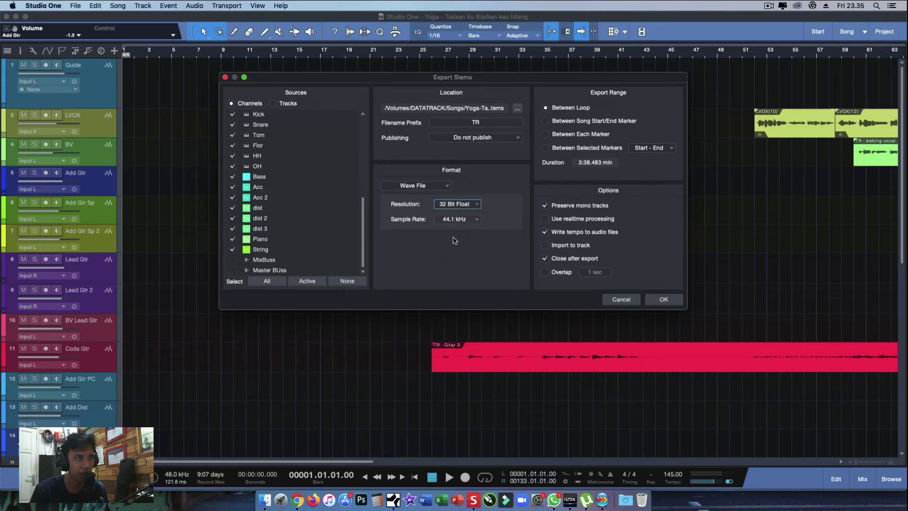
click(455, 220)
click(461, 271)
click(456, 220)
click(460, 261)
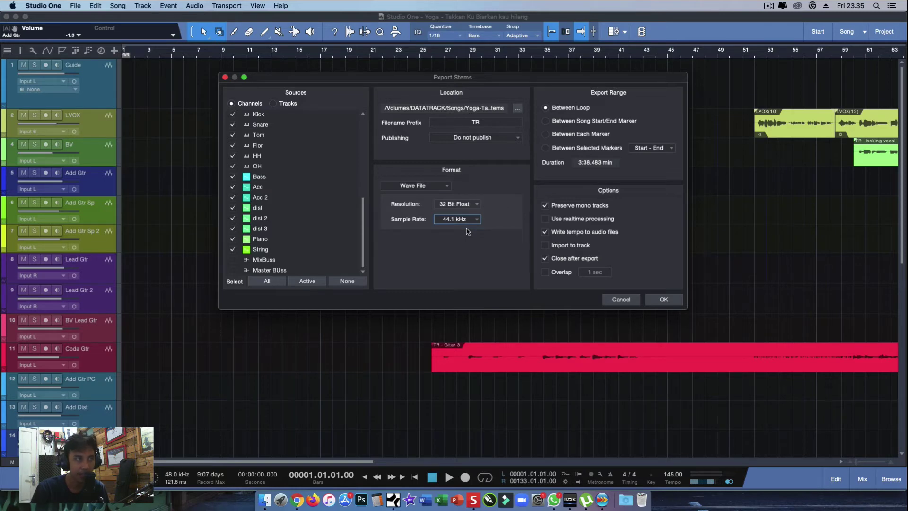
click(457, 205)
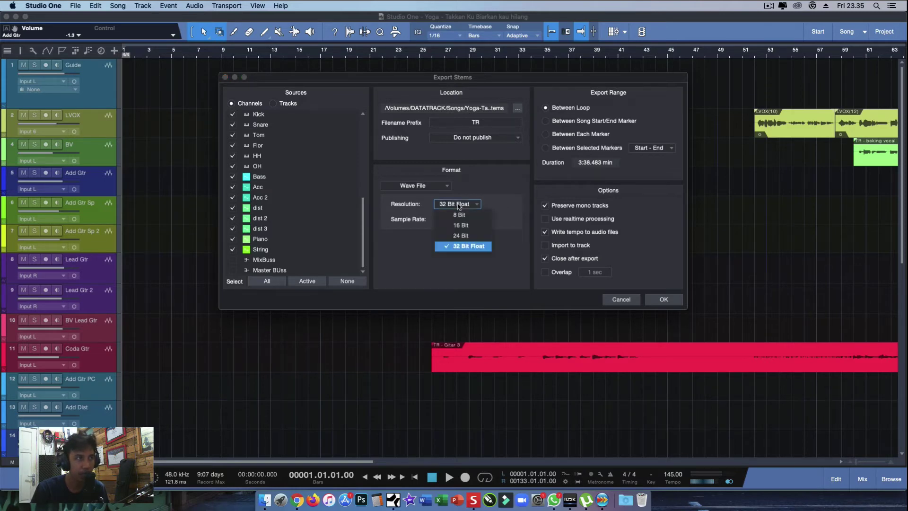
click(454, 233)
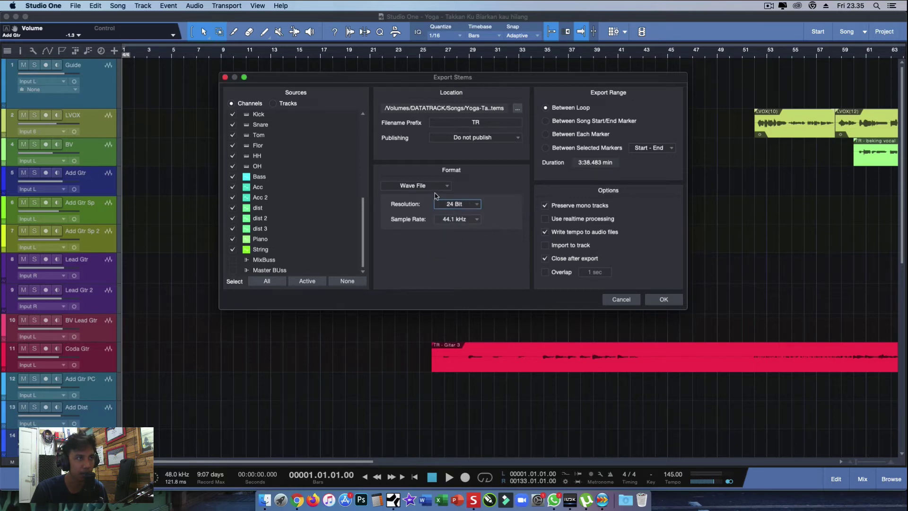
Export the stems into a new Desktop folder named "DATA TRACK" plus the artist's name and "- TAKKAN K".
click(490, 123)
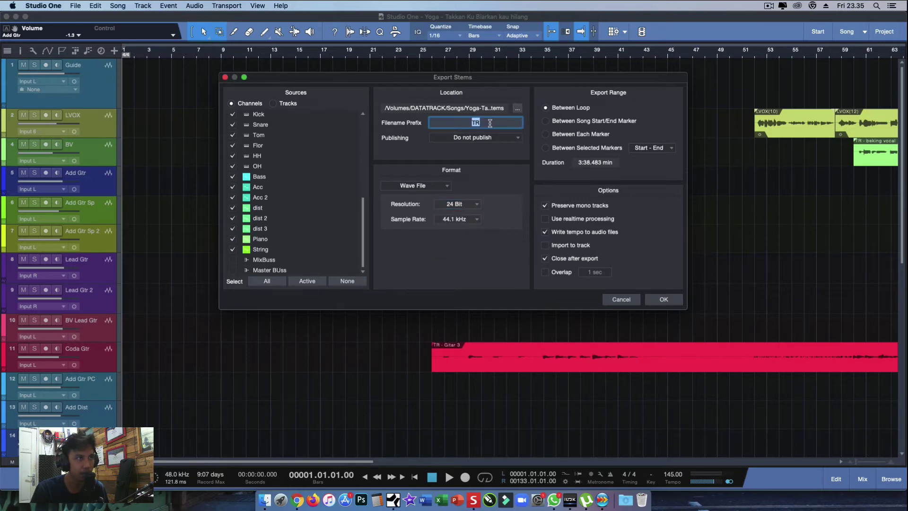
click(519, 109)
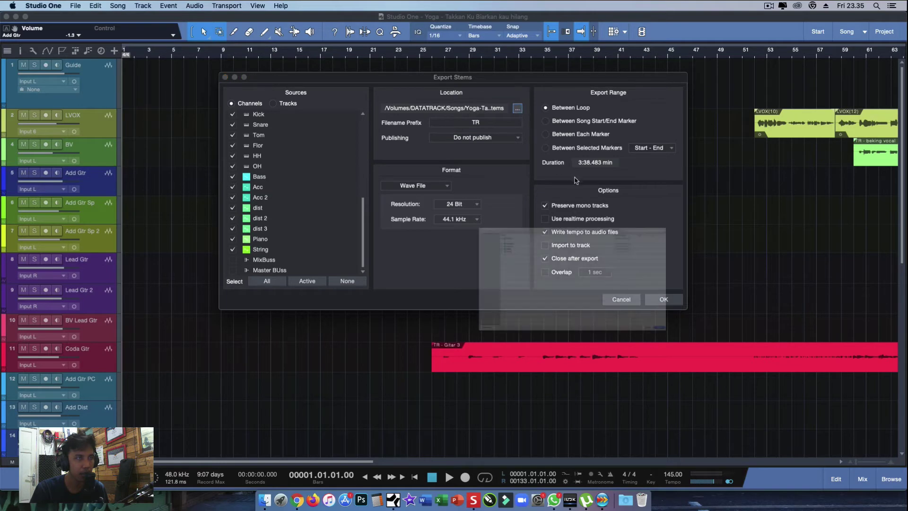
click(294, 178)
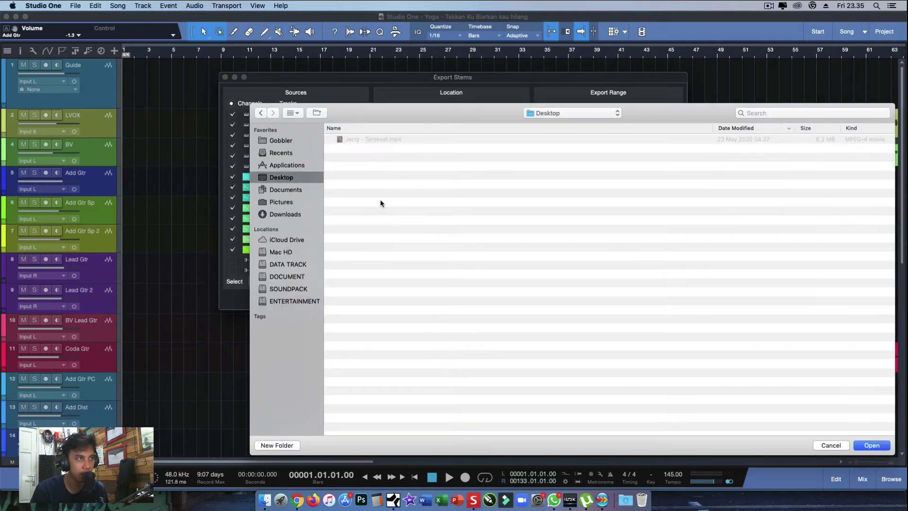
click(267, 446)
text(FA)
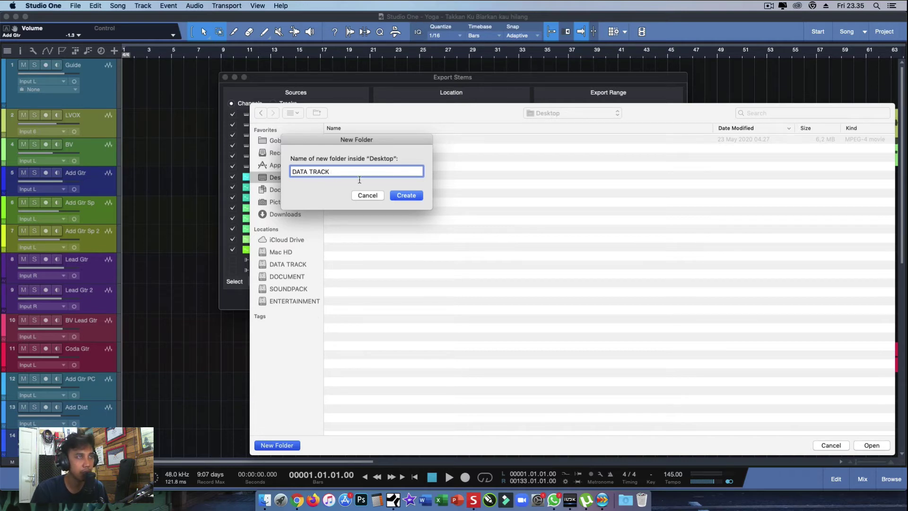
text(YOGA)
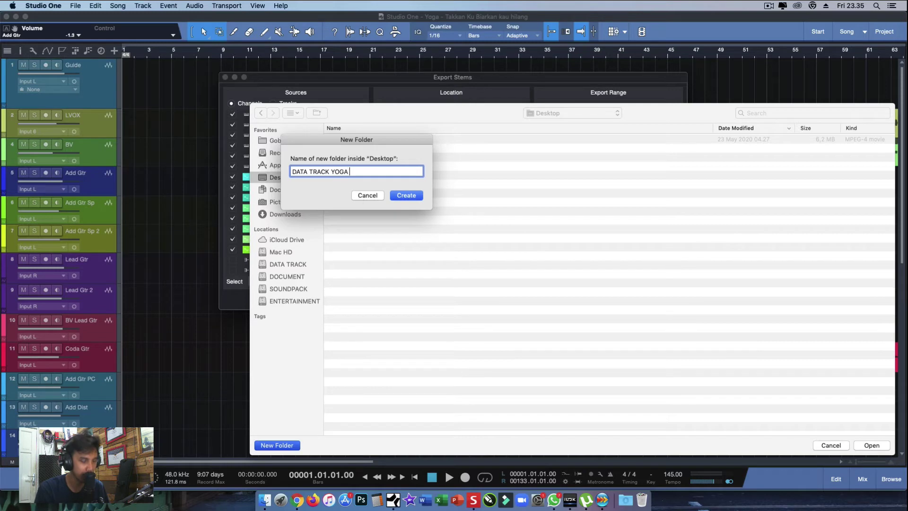
text( - TAKKAN K)
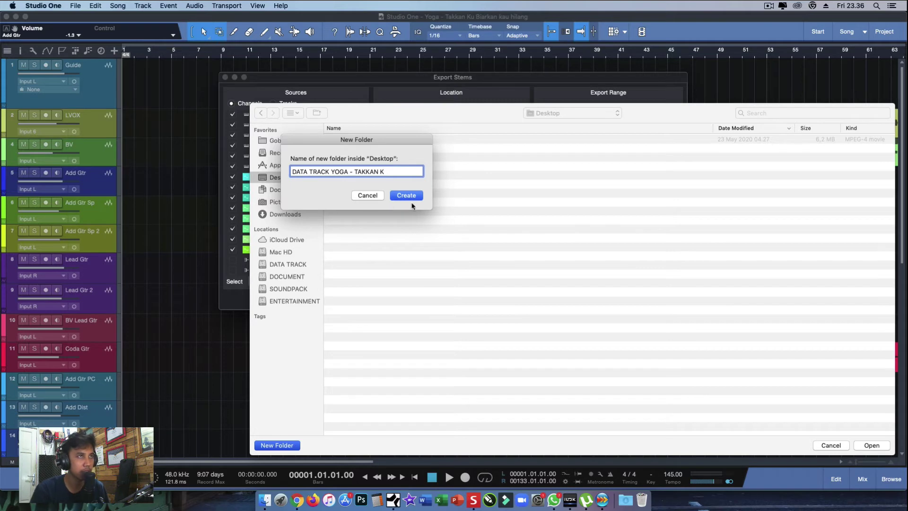
click(399, 194)
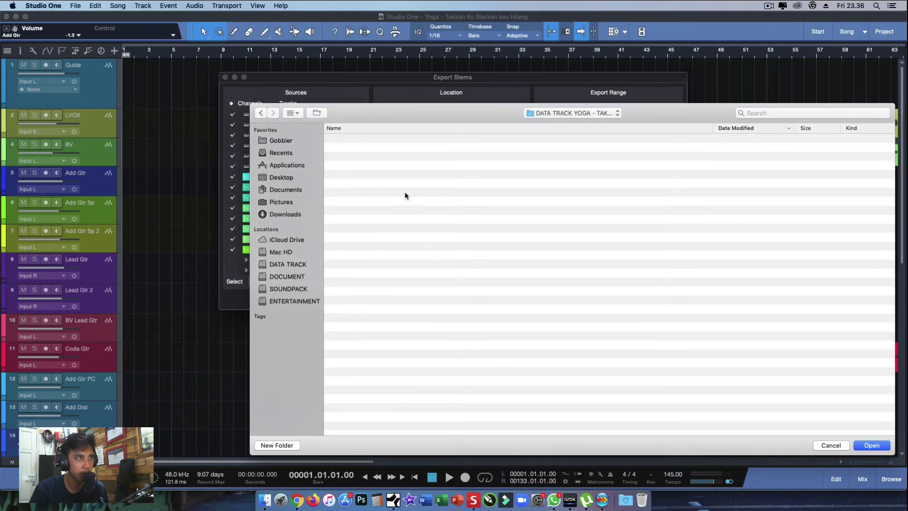
click(874, 443)
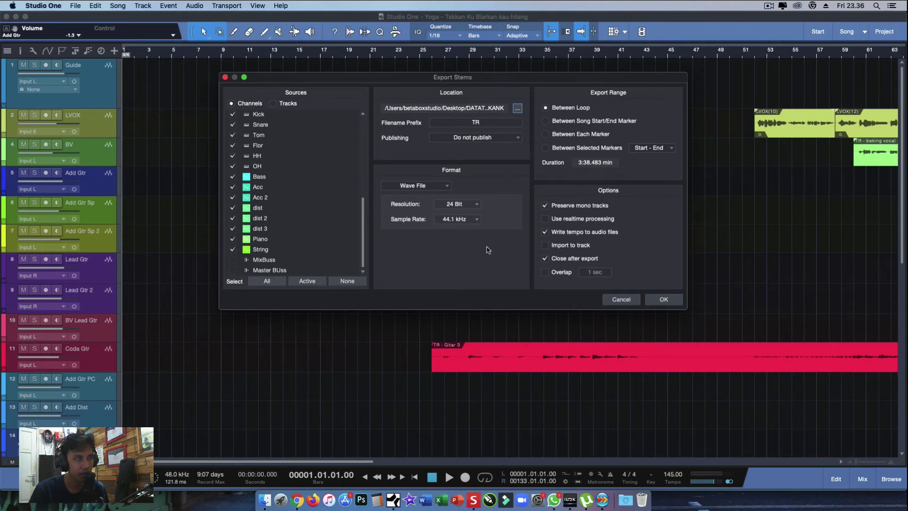
click(664, 300)
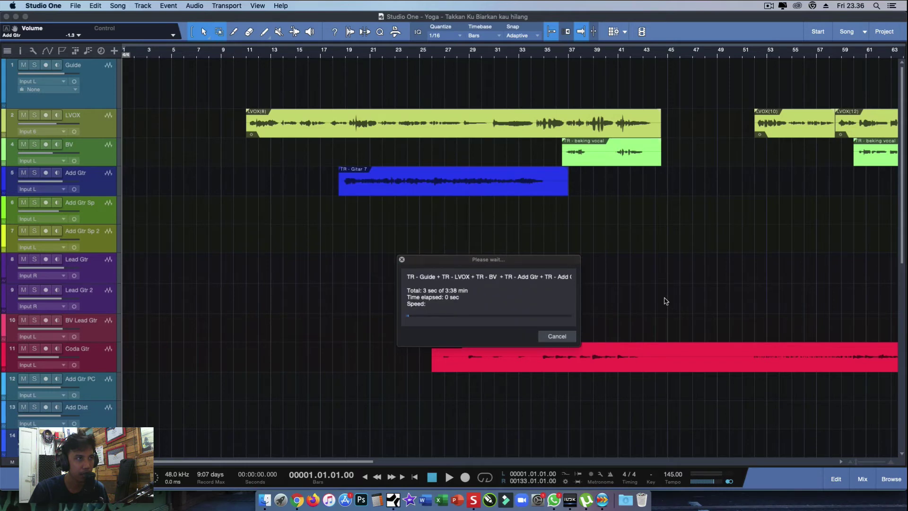
drag(510, 261, 477, 200)
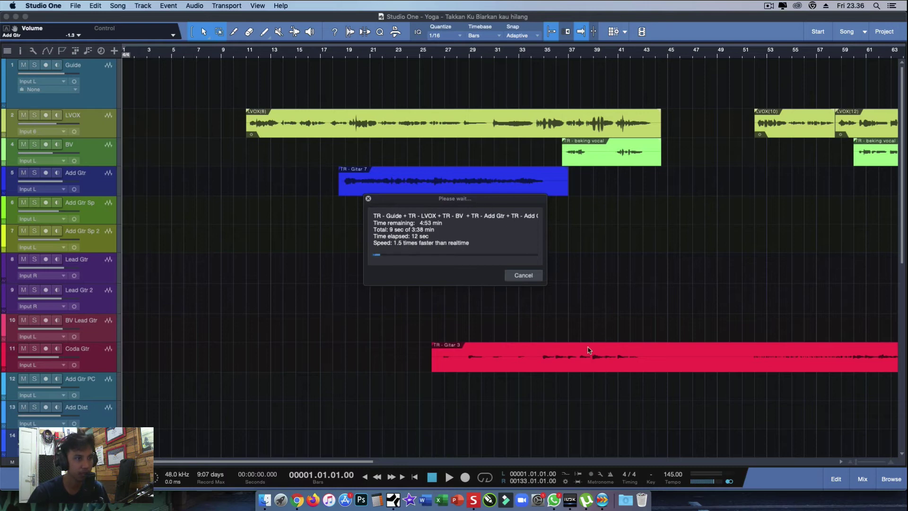
click(769, 5)
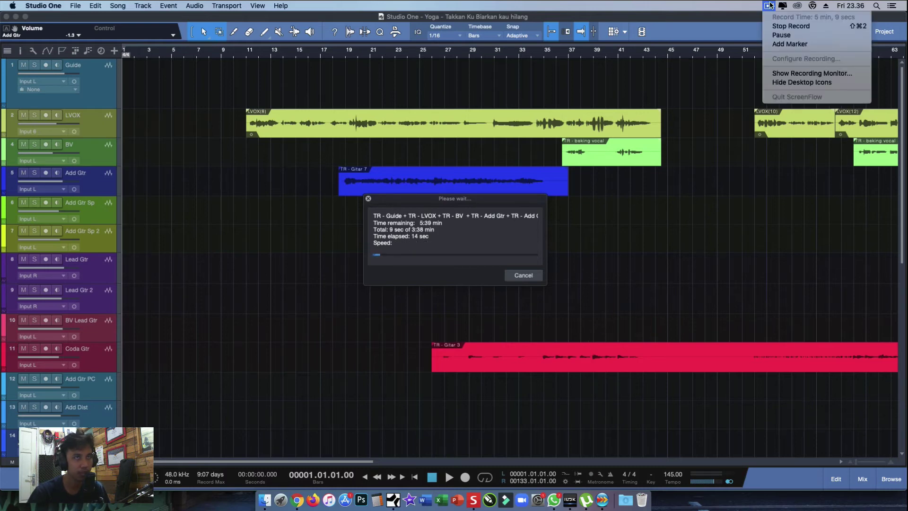
click(781, 35)
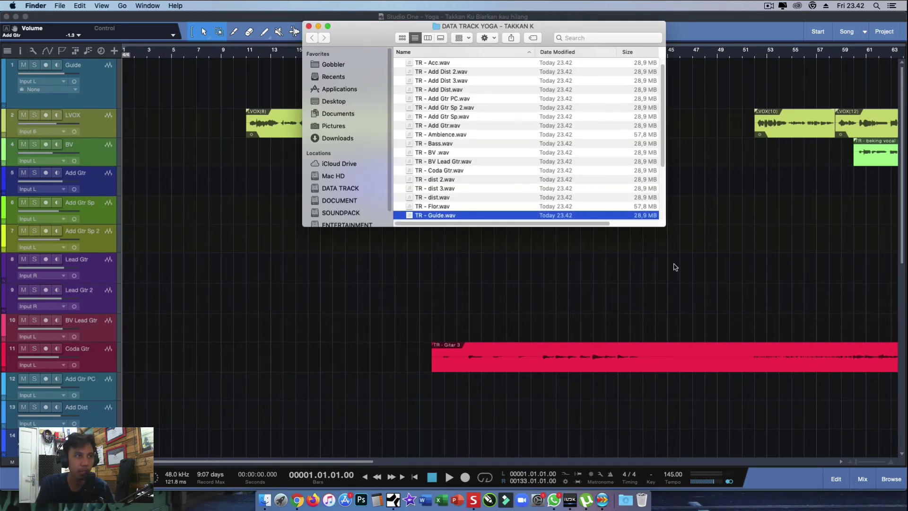
Enlarge the Finder window of the export folder and look through the exported WAV files.
drag(665, 226, 804, 352)
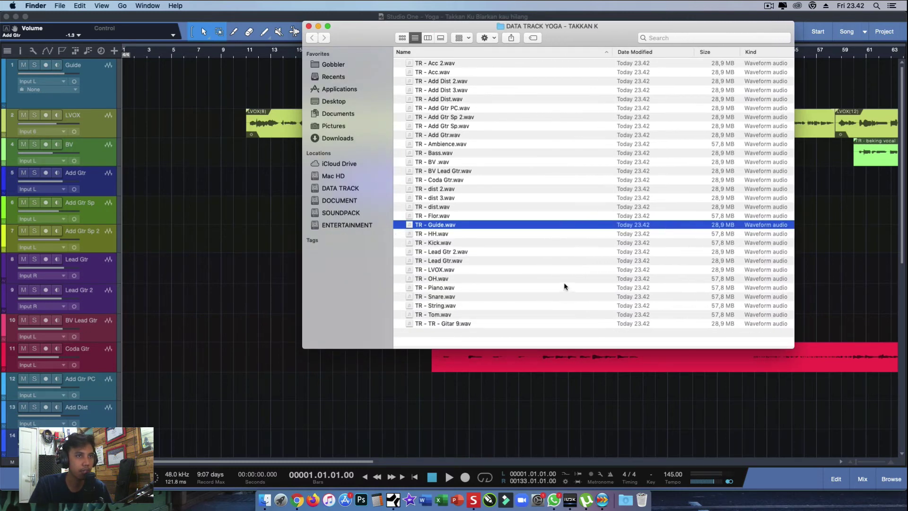
click(450, 323)
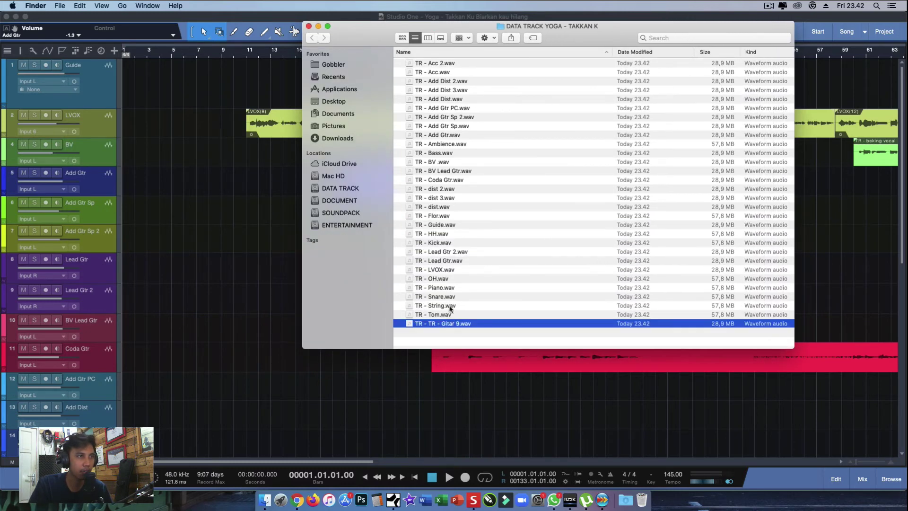
click(443, 65)
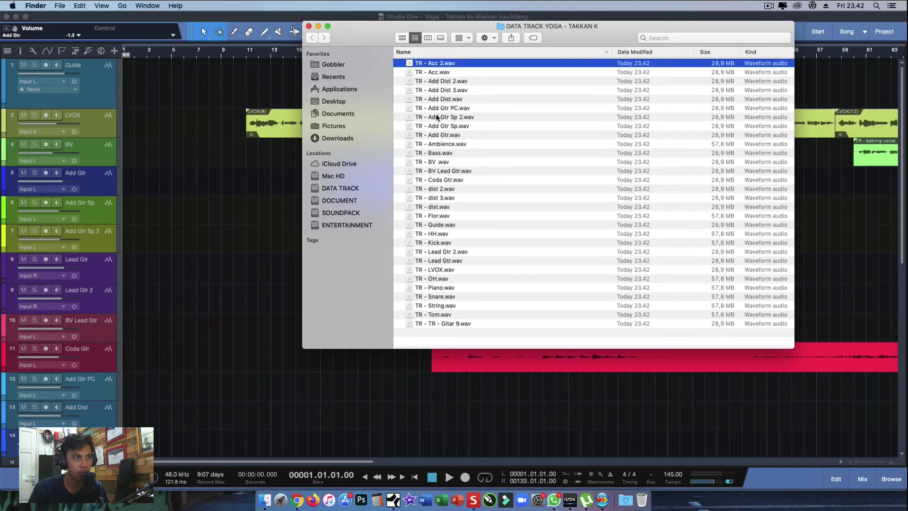
Switch back to Studio One and trim the end of the Gitar 7 event on the Add Gtr track to about bar 36.
click(471, 413)
click(336, 186)
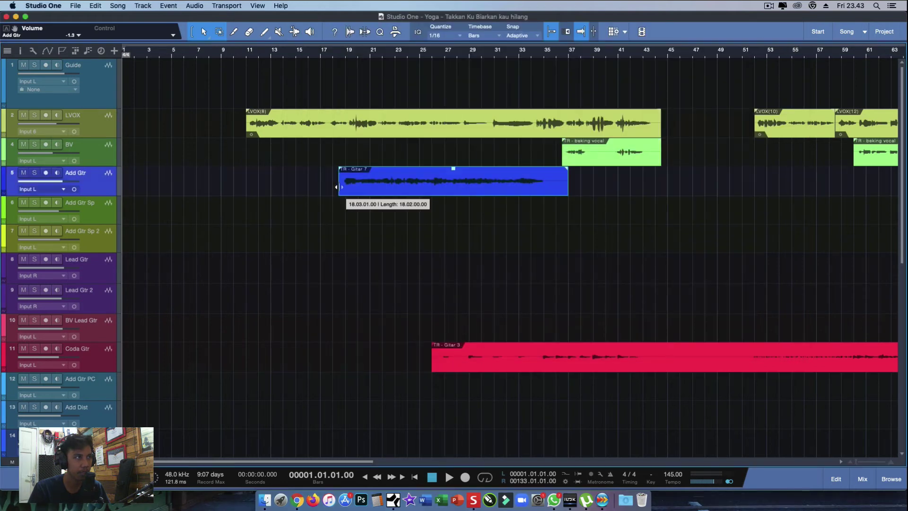
drag(566, 186, 559, 186)
click(559, 254)
scroll(553, 313, down, 10)
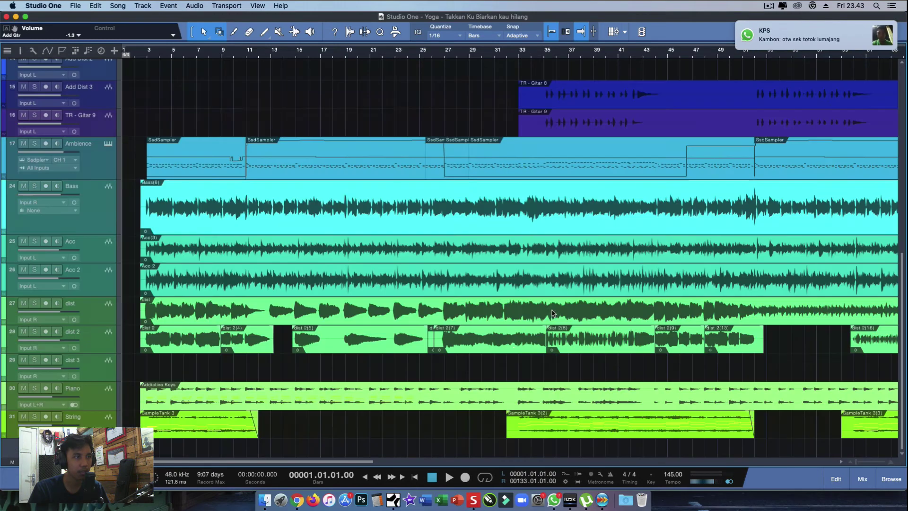
scroll(420, 411, up, 10)
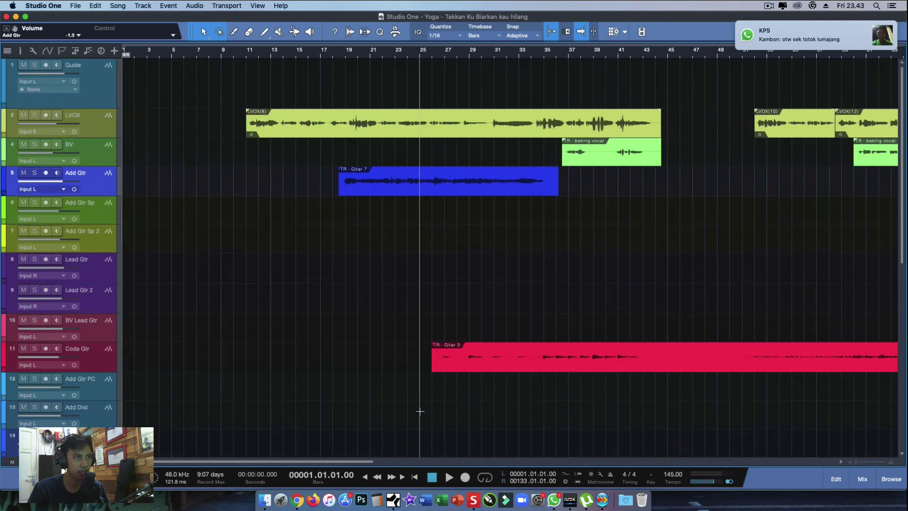
Look through all tracks of the song over its full length in the arrangement.
scroll(240, 438, down, 10)
drag(332, 461, 445, 465)
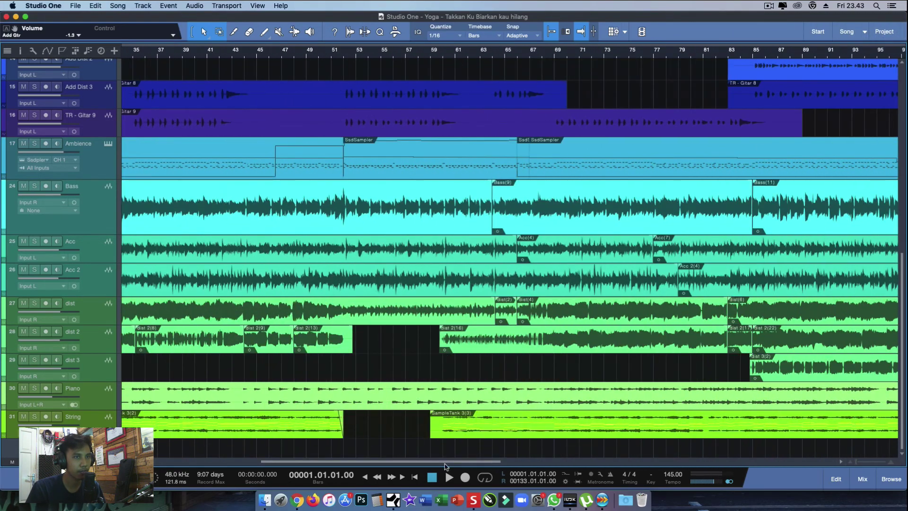
click(857, 462)
scroll(536, 437, up, 10)
scroll(466, 422, up, 2)
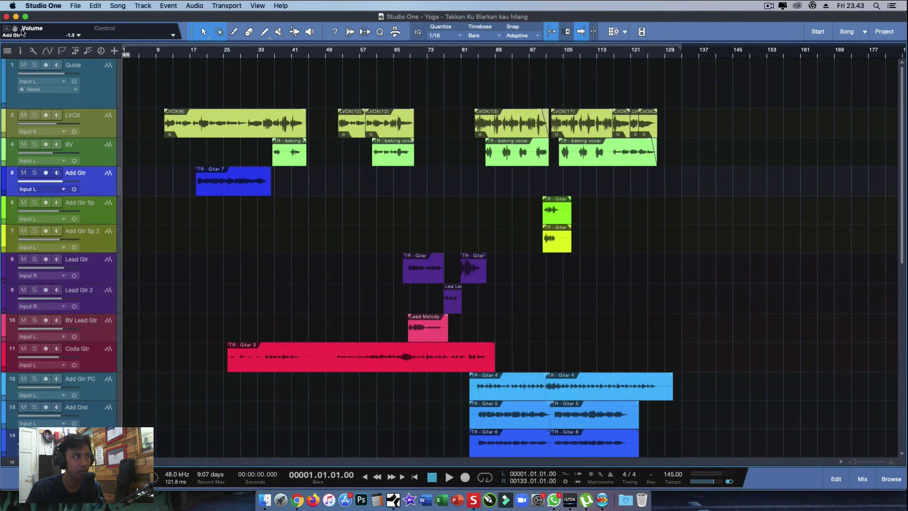
Go to the start page and open the setup for a new empty song.
click(818, 32)
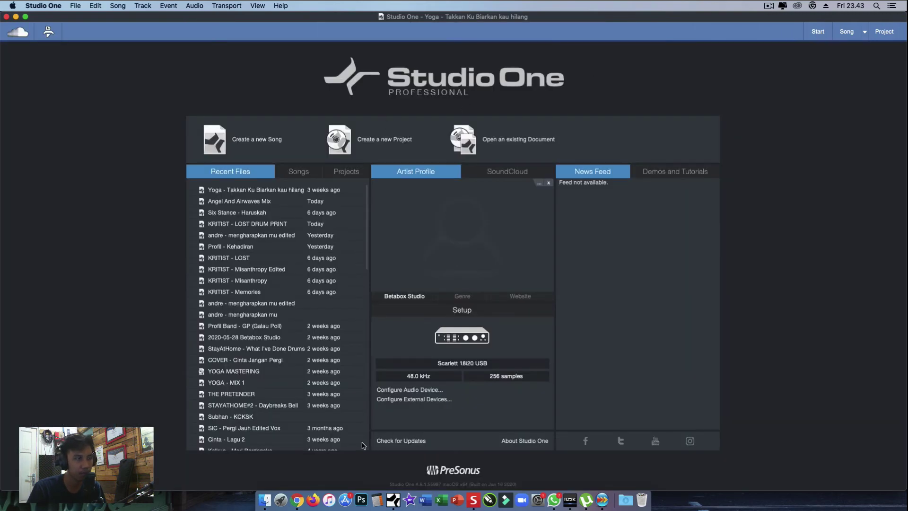
click(265, 500)
click(217, 150)
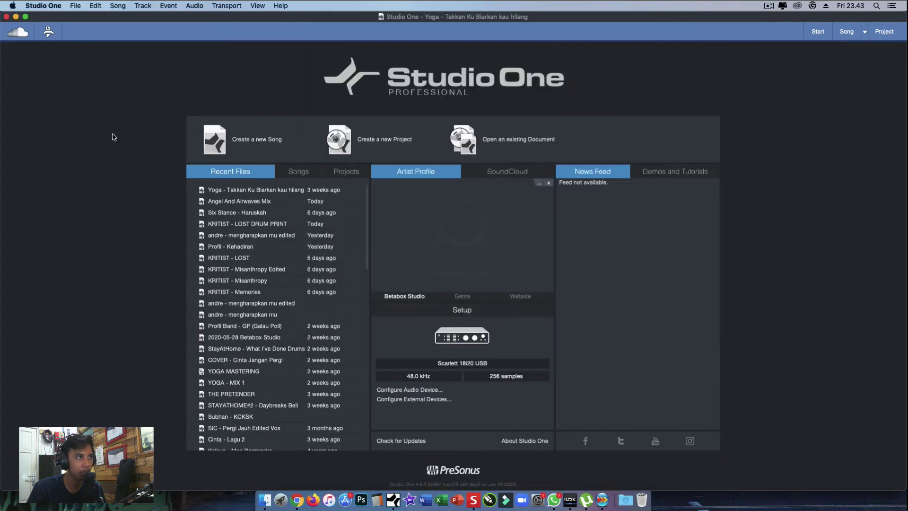
click(265, 140)
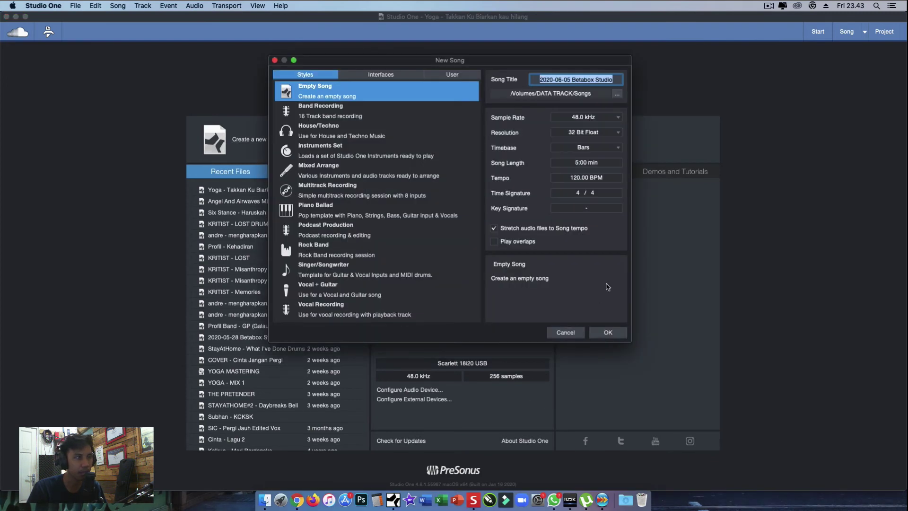
Try 24 Bit resolution and a 44.1 kHz sample rate for the new song, and return to 48.0 kHz and 32 Bit Float.
click(598, 134)
click(594, 153)
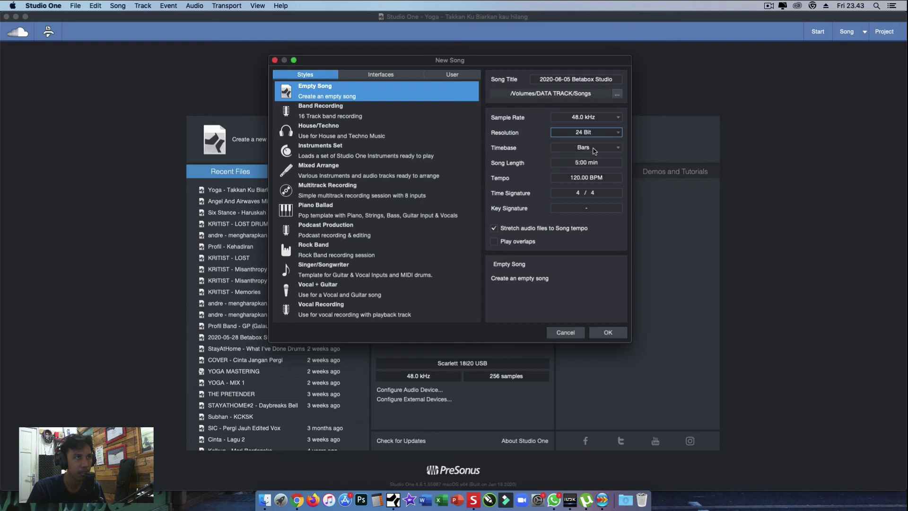
click(597, 118)
click(594, 128)
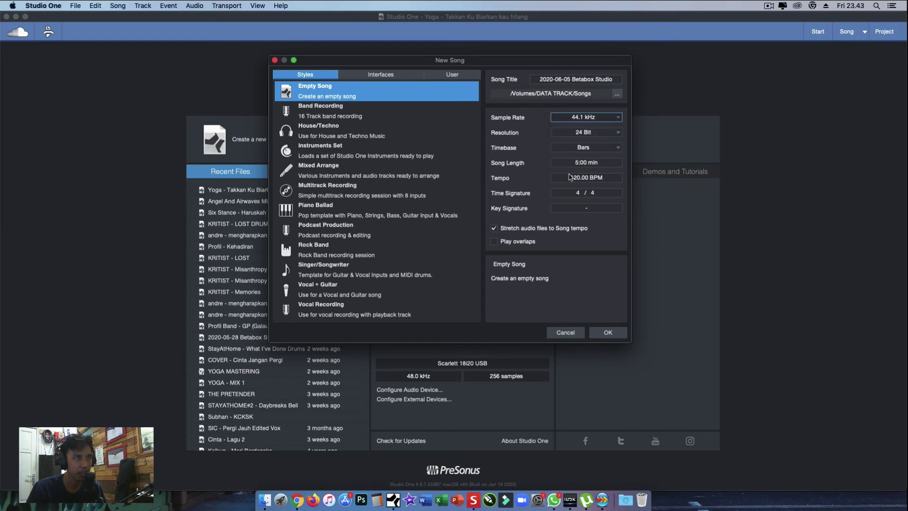
click(587, 118)
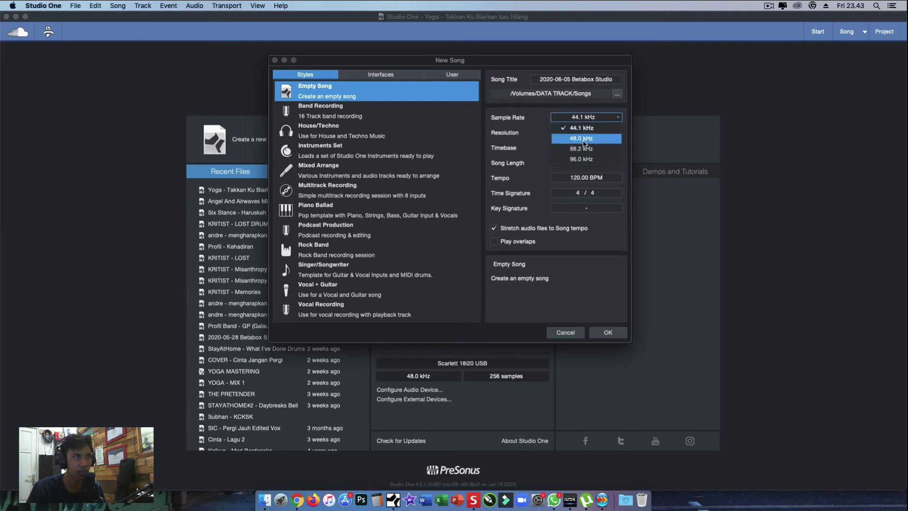
click(586, 139)
click(588, 133)
click(587, 164)
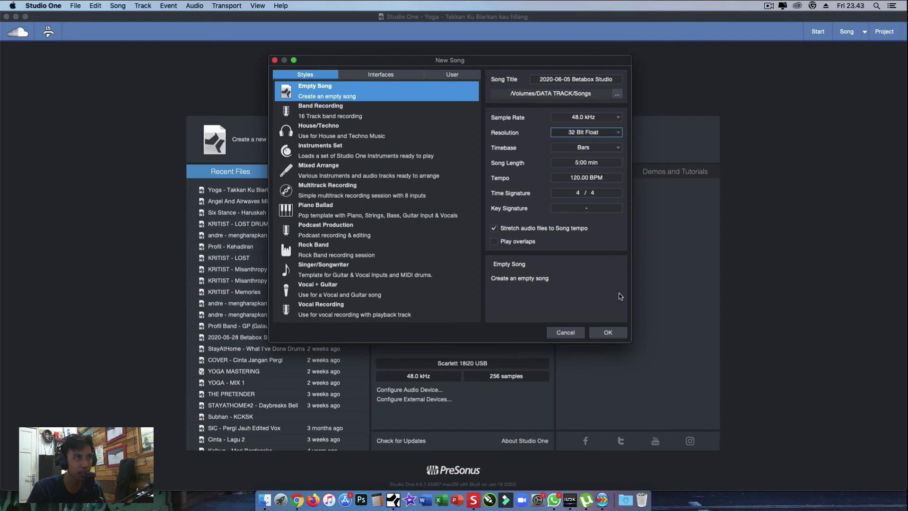
Create the empty song and import all WAV stems from the export folder in Finder as new tracks starting at bar 1.
click(609, 333)
click(265, 500)
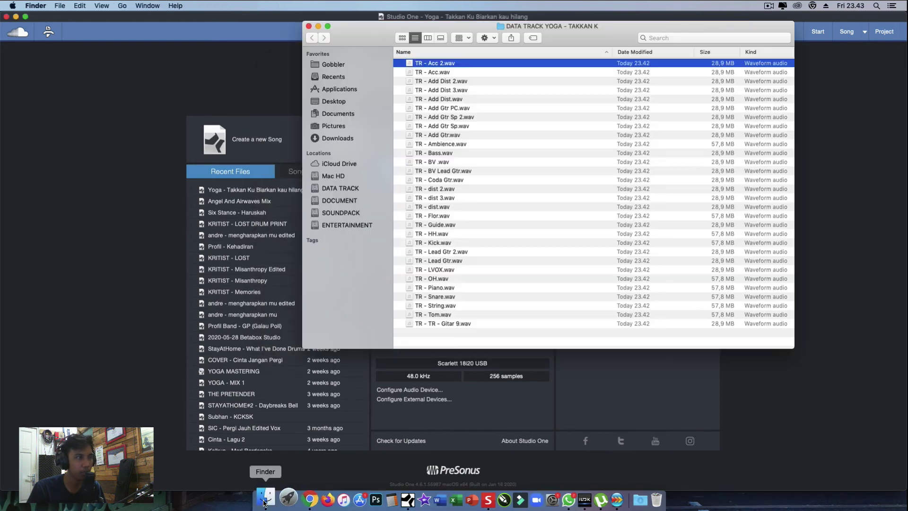
click(422, 323)
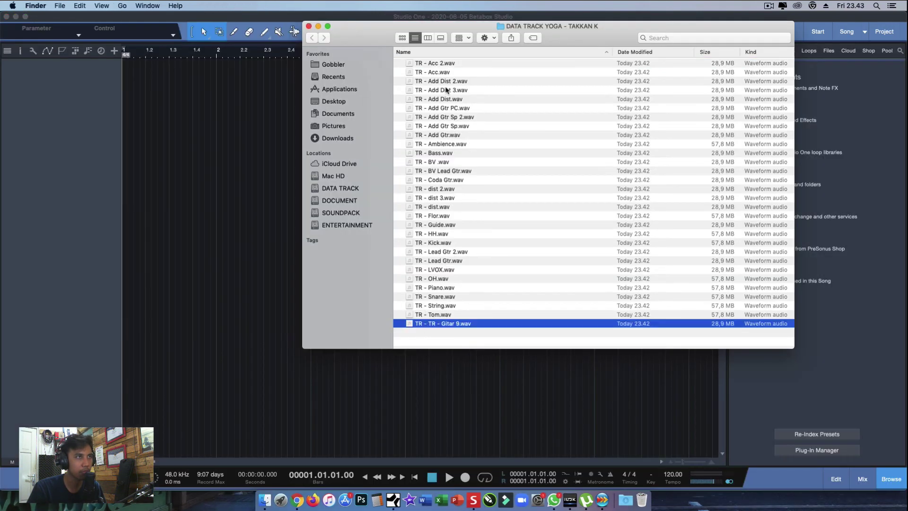
shift+click(433, 65)
drag(447, 72, 132, 86)
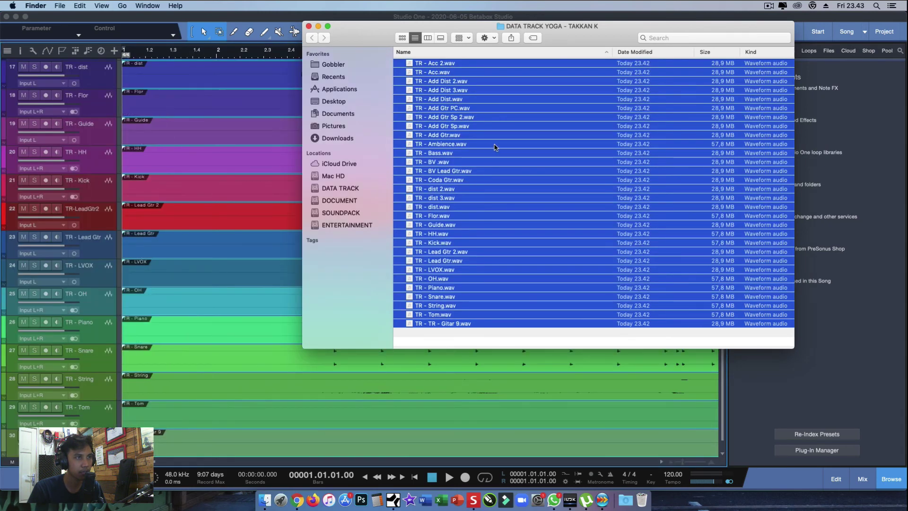
click(318, 26)
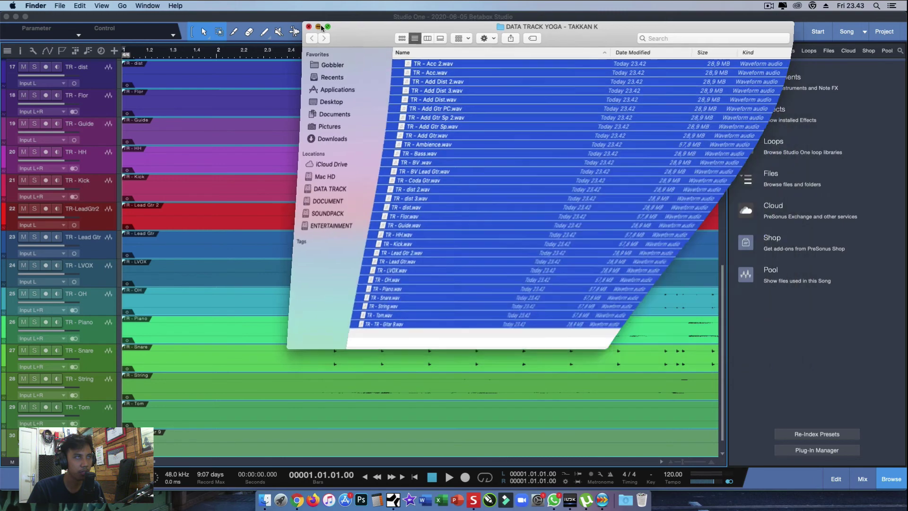
Check the tempo in the original song and set the new song's tempo to 145.
click(868, 33)
click(855, 57)
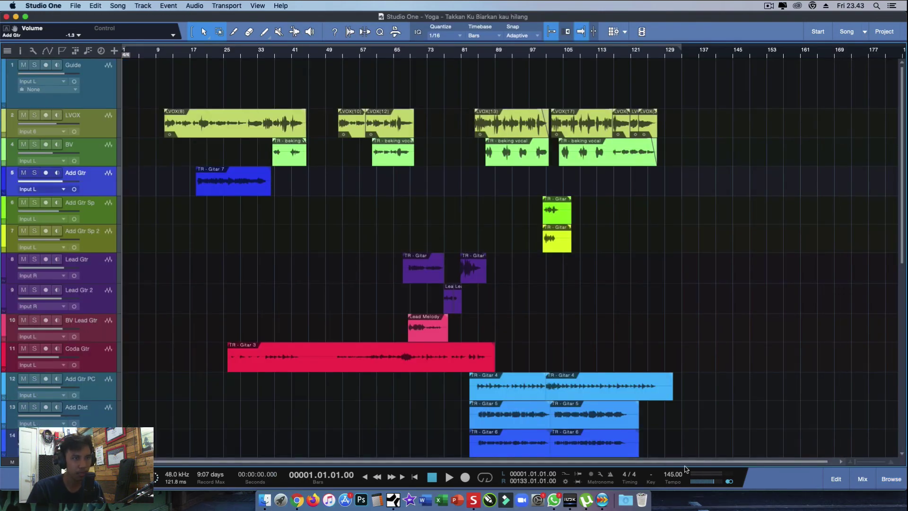
click(865, 31)
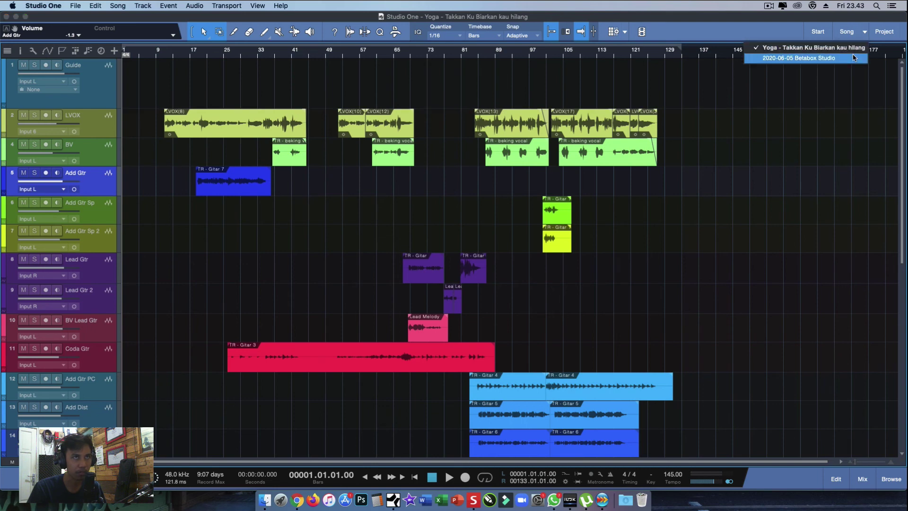
click(853, 58)
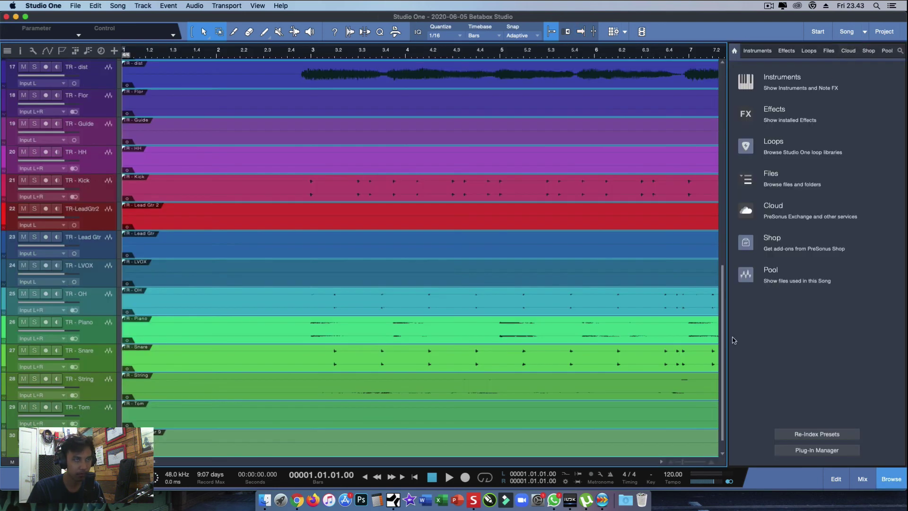
click(674, 479)
text(1)
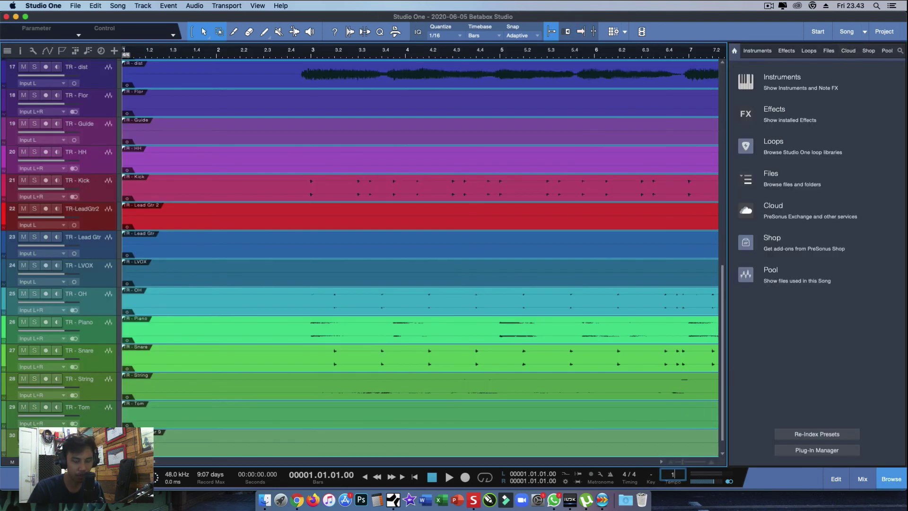
text(45)
key(Return)
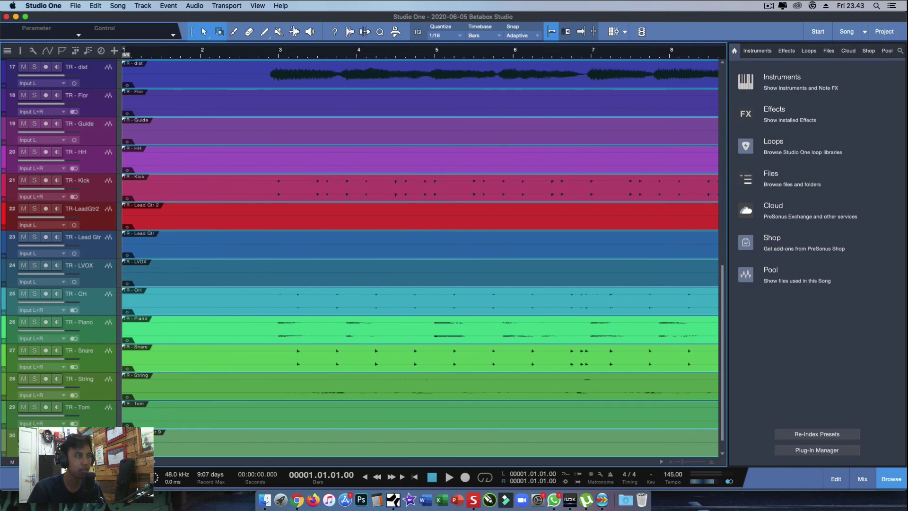
Play the new song from the start and look over the imported stems along their full length.
key(f)
key(space)
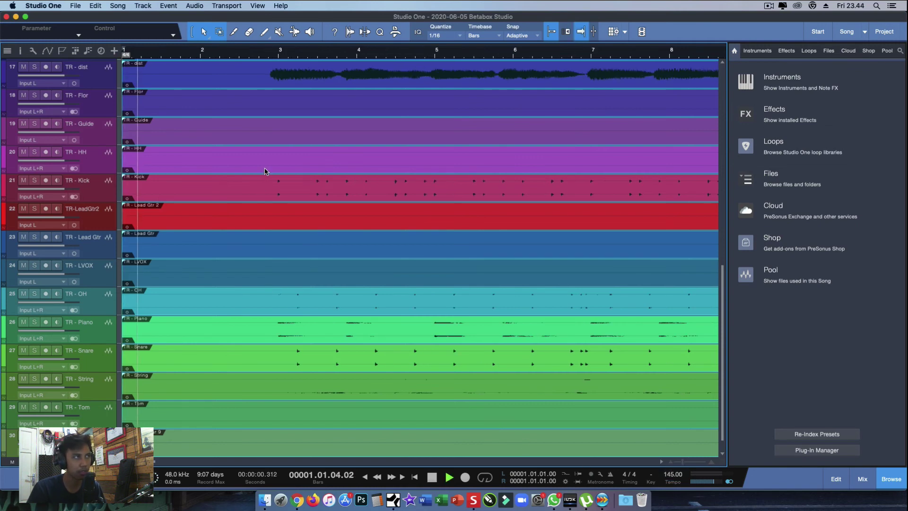
scroll(370, 250, up, 10)
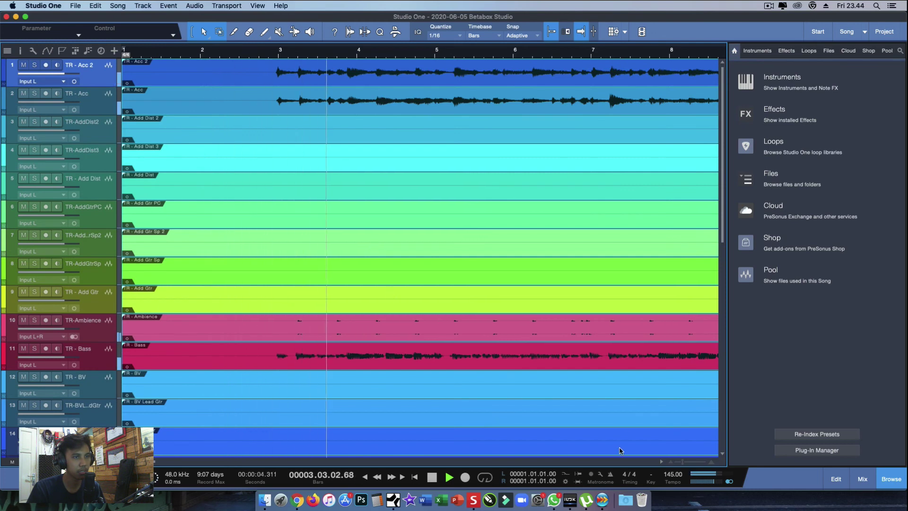
click(679, 464)
drag(679, 465, 675, 465)
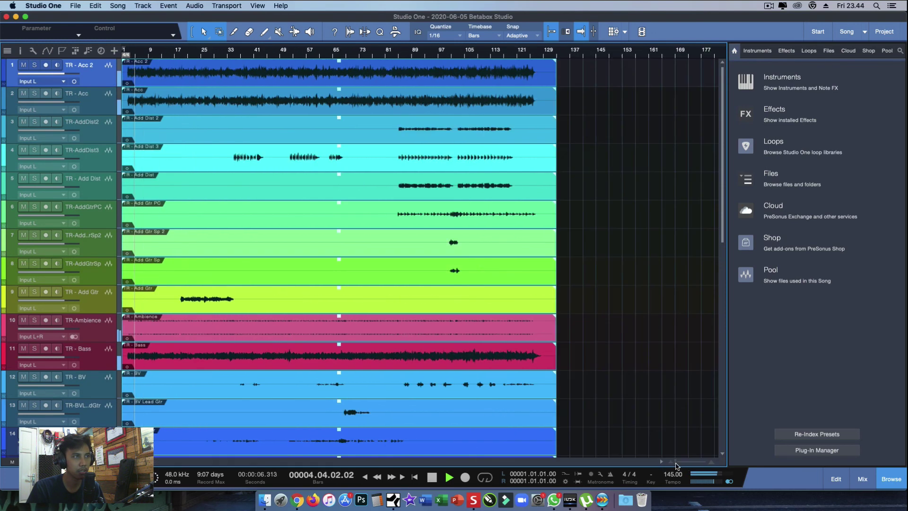
scroll(431, 392, down, 10)
scroll(431, 392, up, 10)
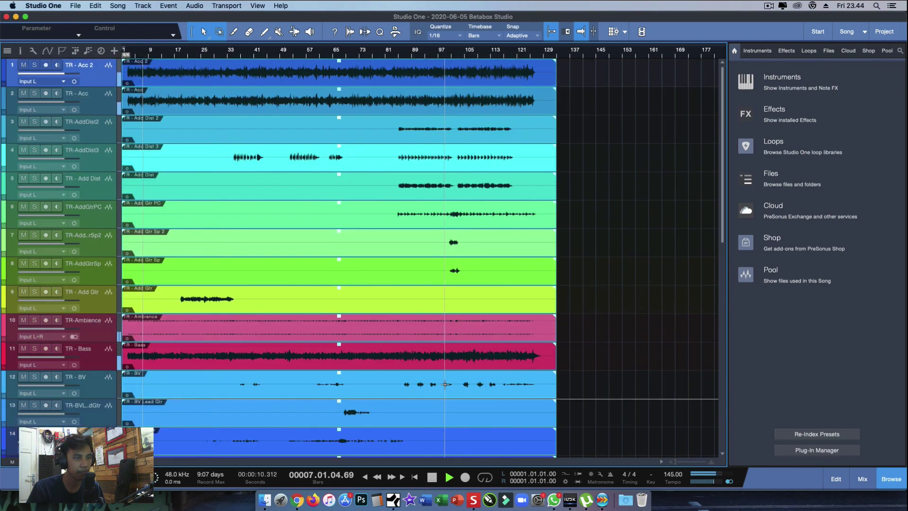
key(space)
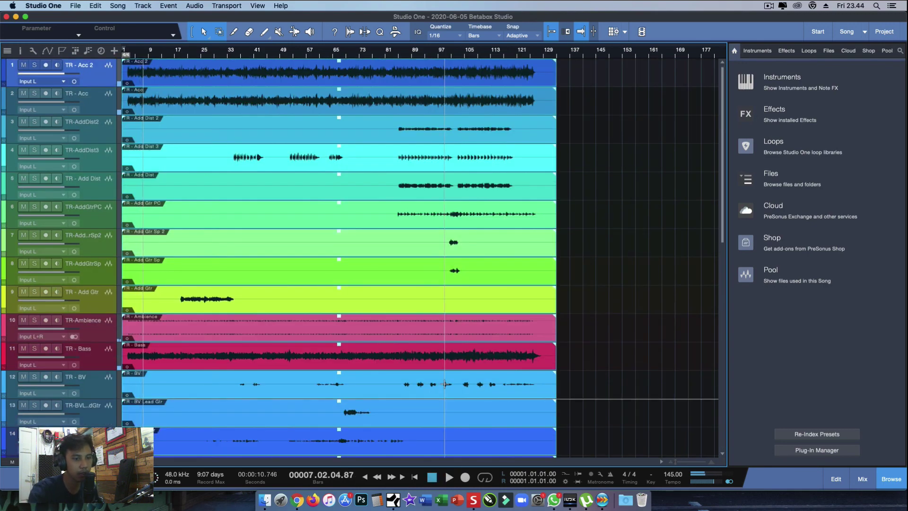
Show the mixer console and hide its instruments list and channel list.
key(F3)
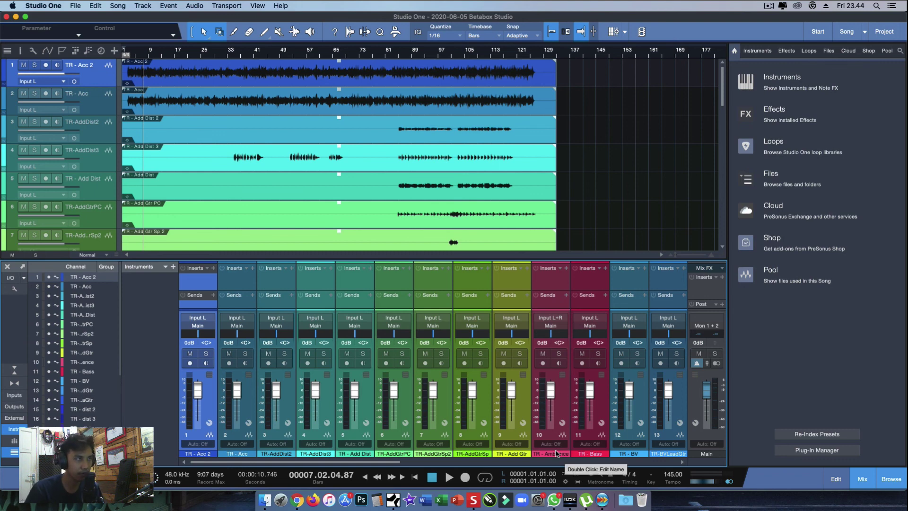
click(12, 429)
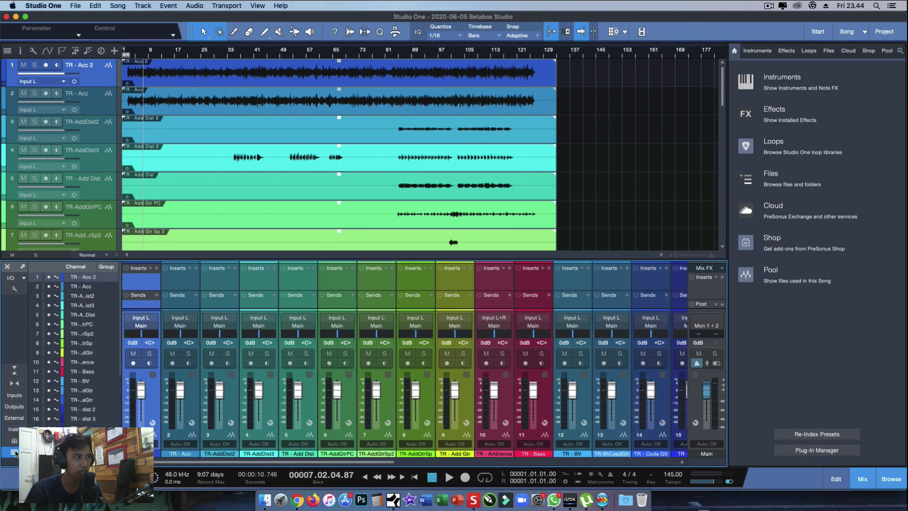
click(15, 452)
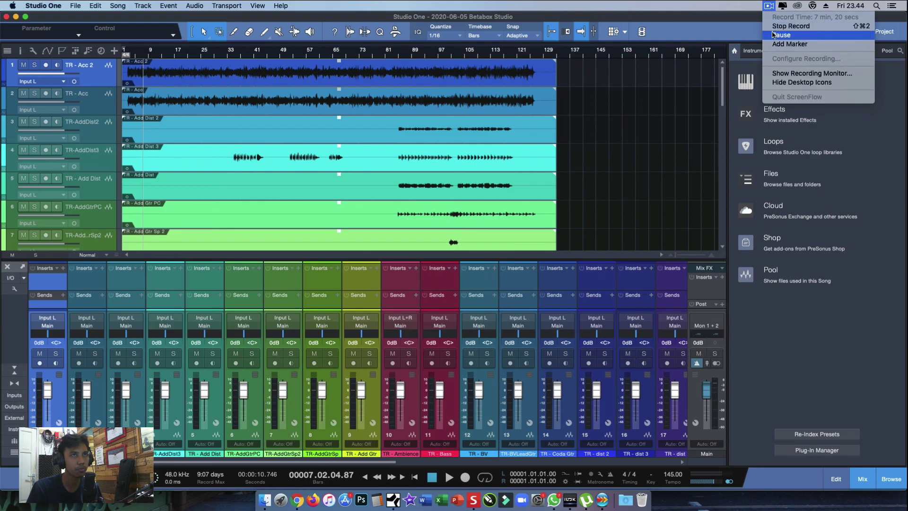
click(791, 26)
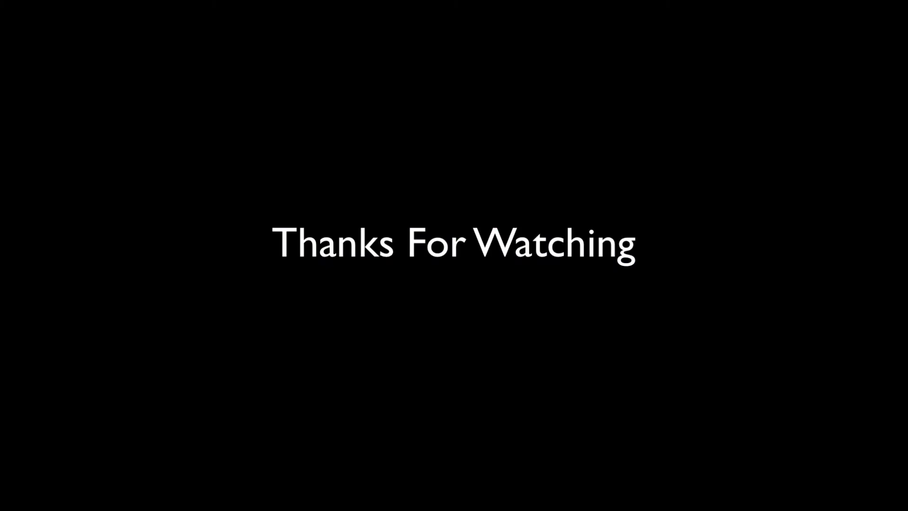